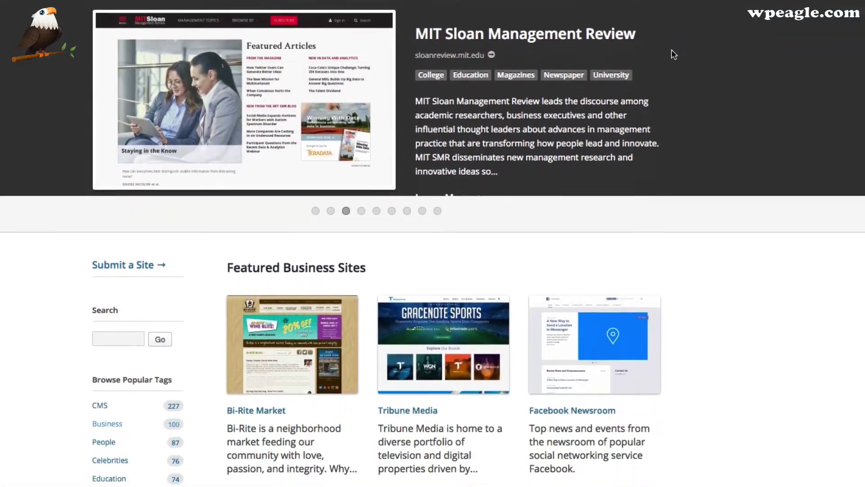
scroll(671, 51, down, 8)
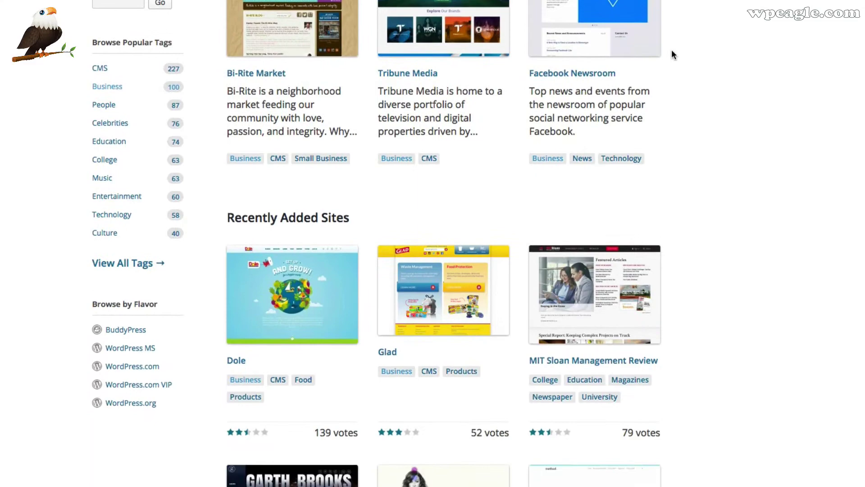
scroll(672, 51, down, 7)
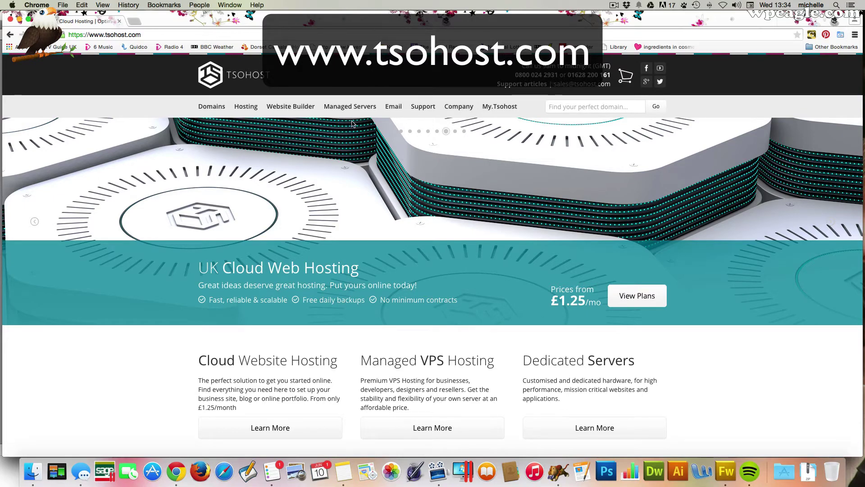
- Show the Cloud Web Hosting pricing table comparing the Lite, Standard, Professional and Ultimate plans
mouse_move(245, 106)
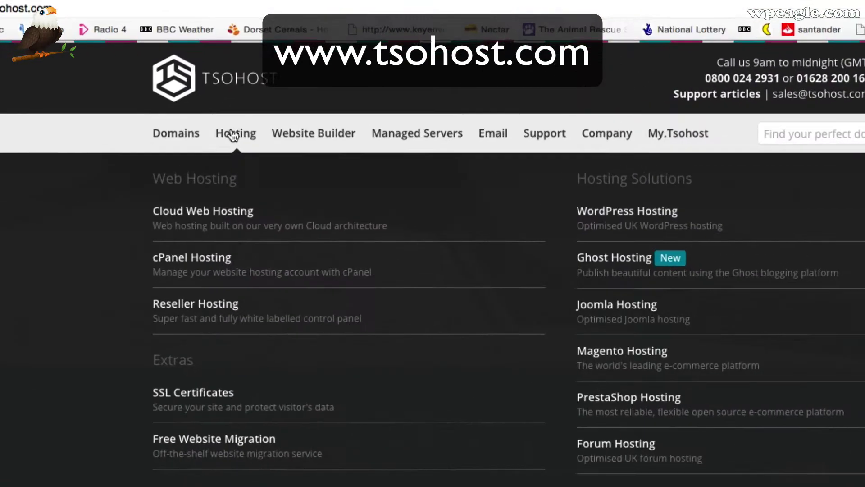
click(232, 225)
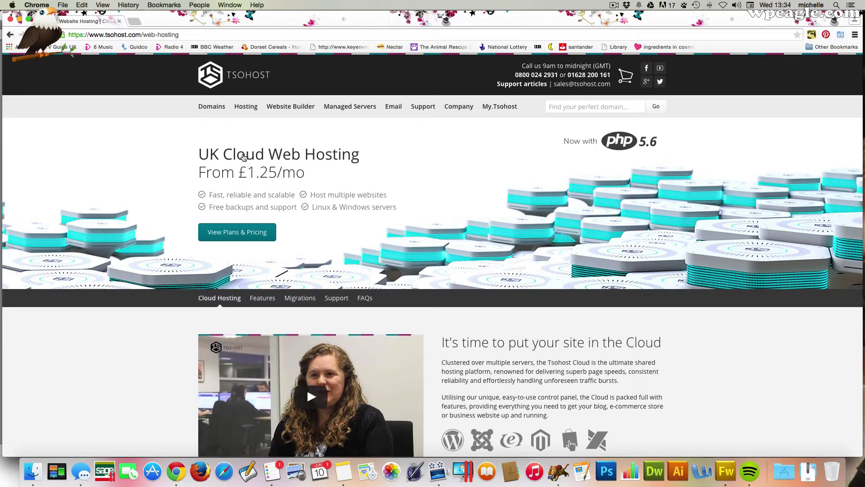
click(262, 231)
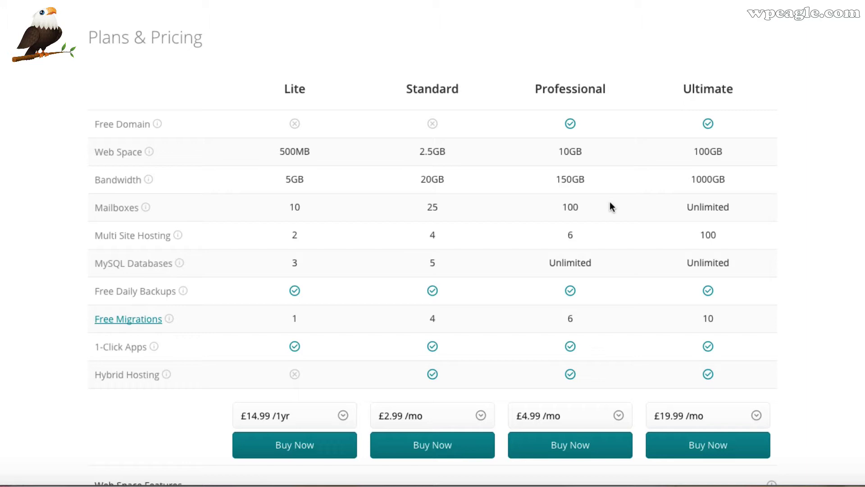
- Switch the Professional plan to £49.99 yearly billing and add it to the cart
scroll(579, 167, down, 1)
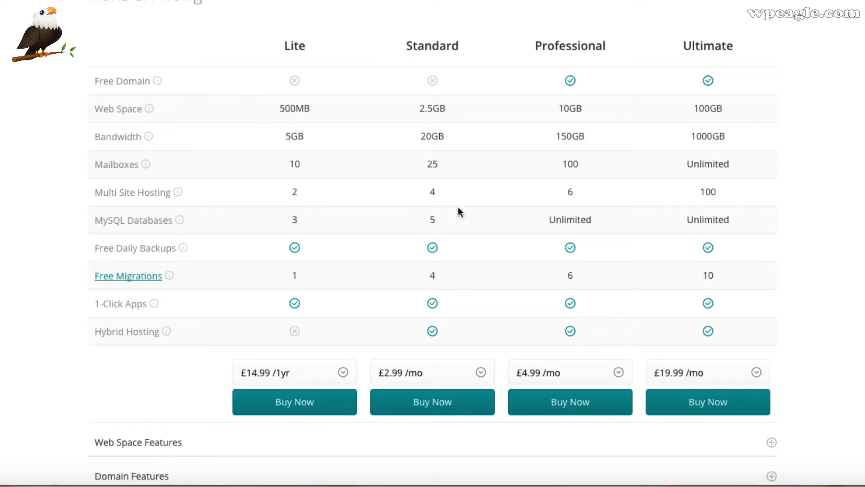
scroll(488, 216, down, 1)
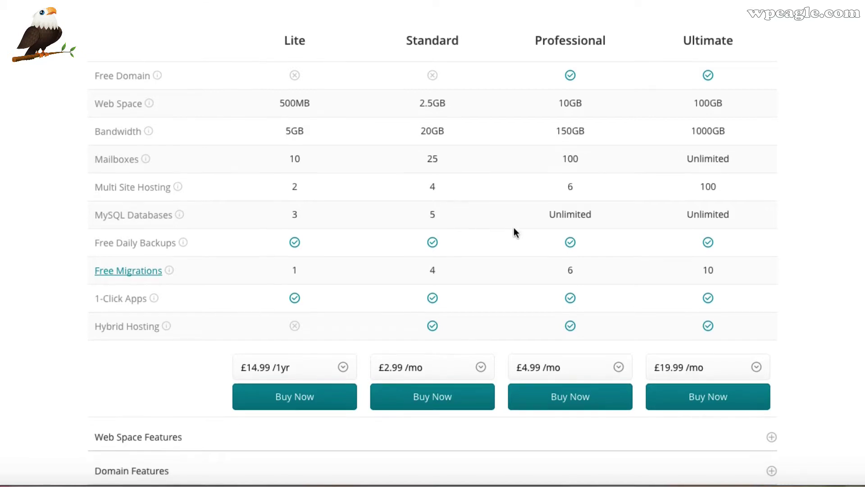
scroll(516, 232, down, 2)
scroll(504, 217, up, 1)
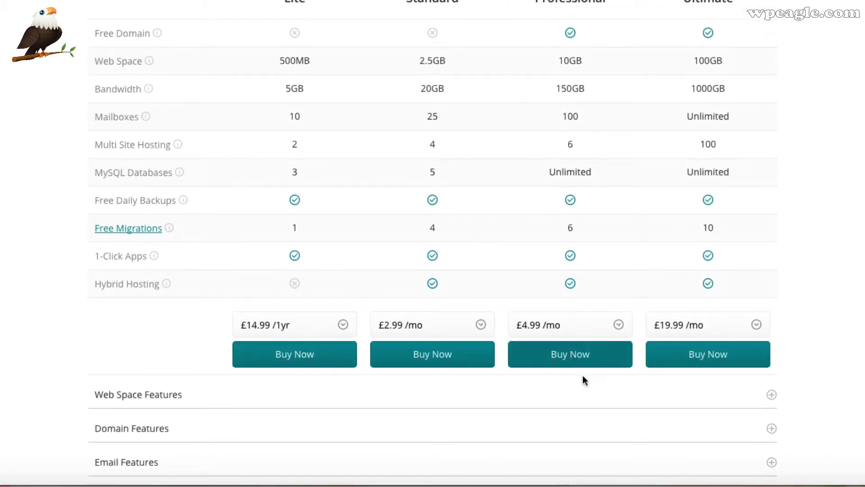
click(601, 325)
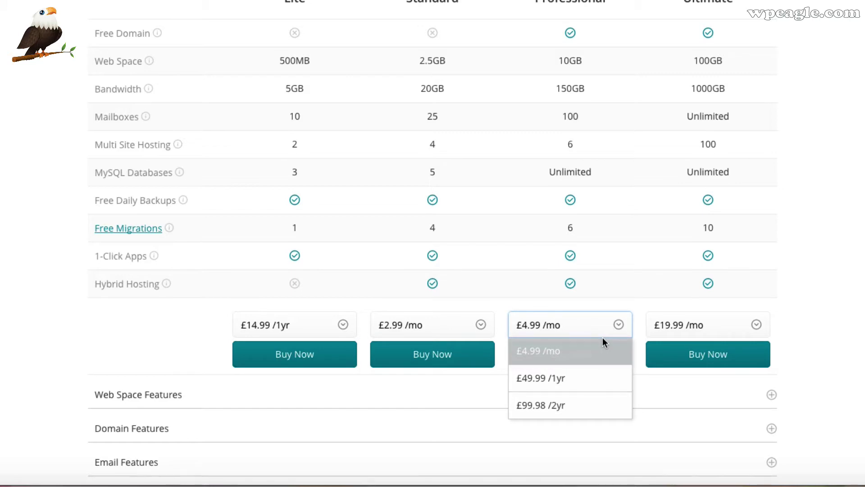
click(590, 375)
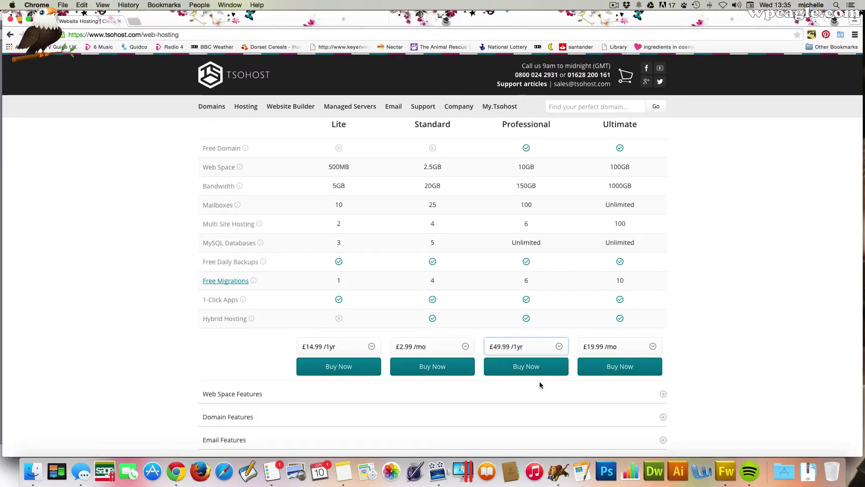
click(526, 366)
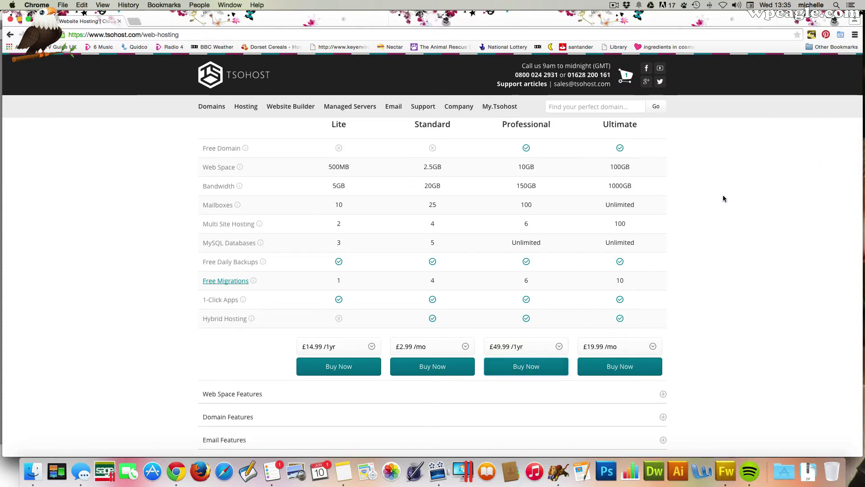
- Redeem the WPEAGLE promotional code in the cart for 10% off, giving £44.99
click(626, 78)
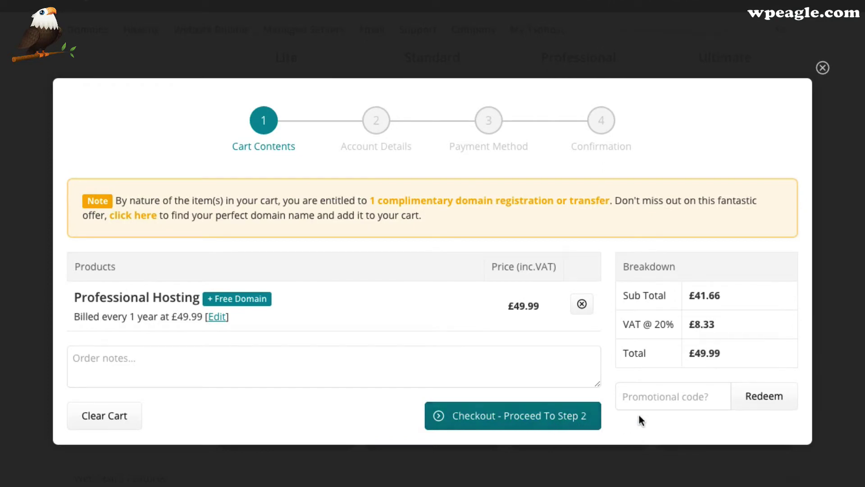
click(660, 396)
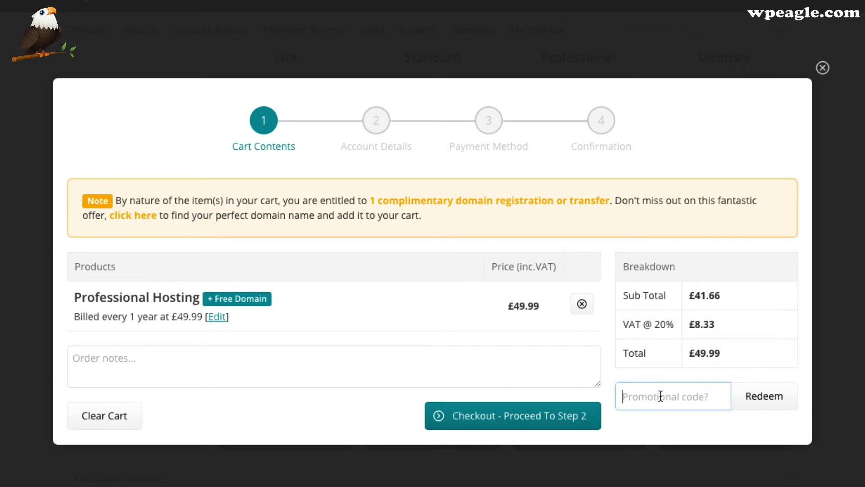
text(WPE)
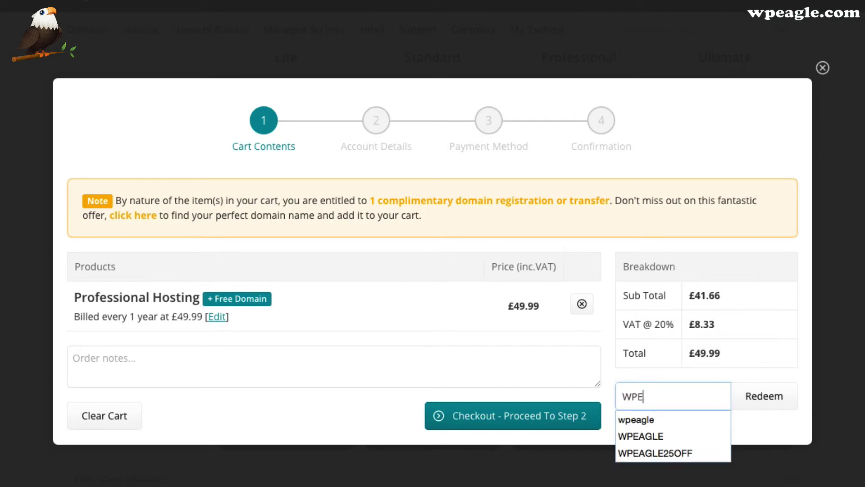
text(AGLE)
click(779, 397)
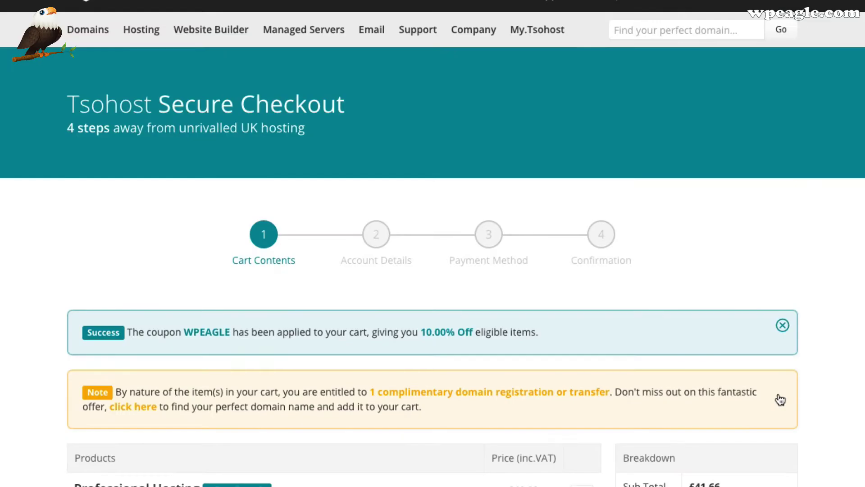
scroll(775, 347, down, 4)
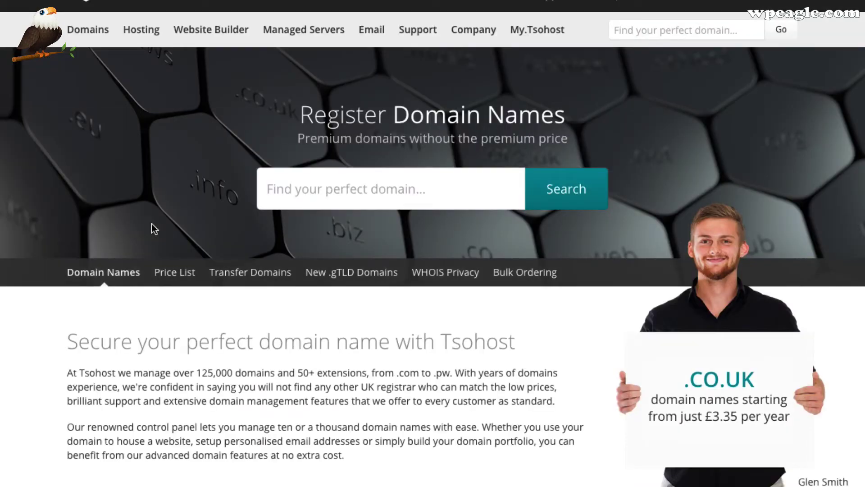
click(386, 190)
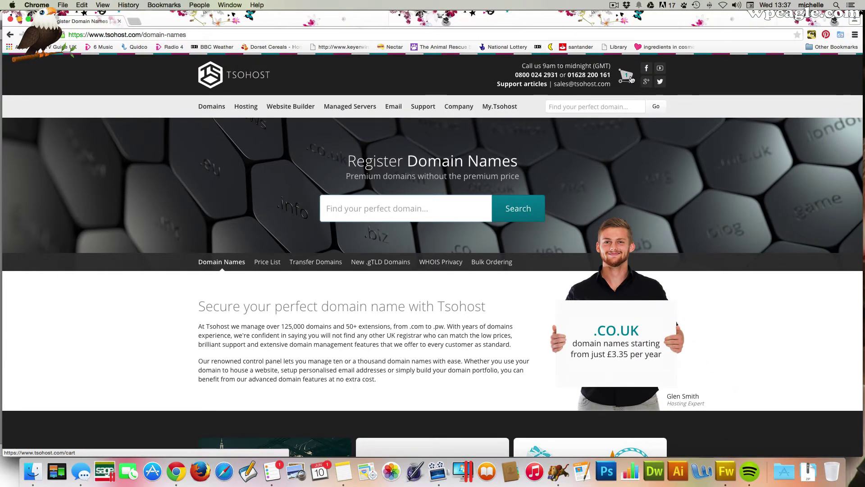
- Take the £44.99 cart to checkout step 2, Account Details
click(627, 76)
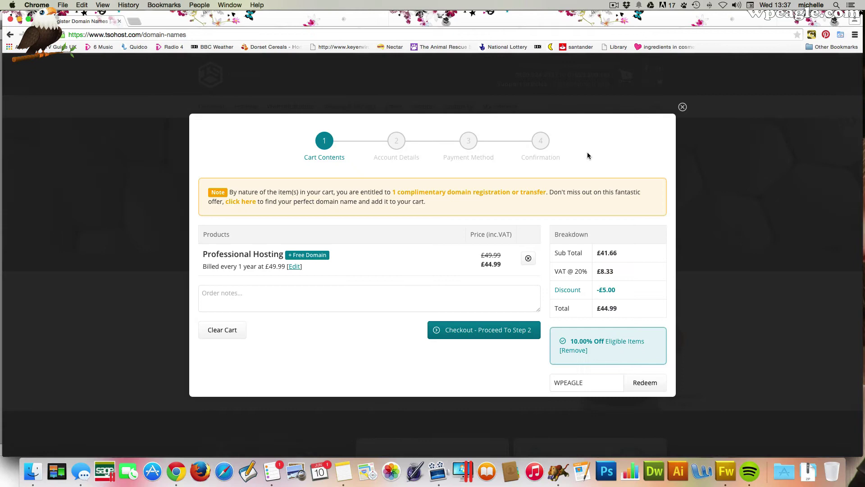
click(498, 330)
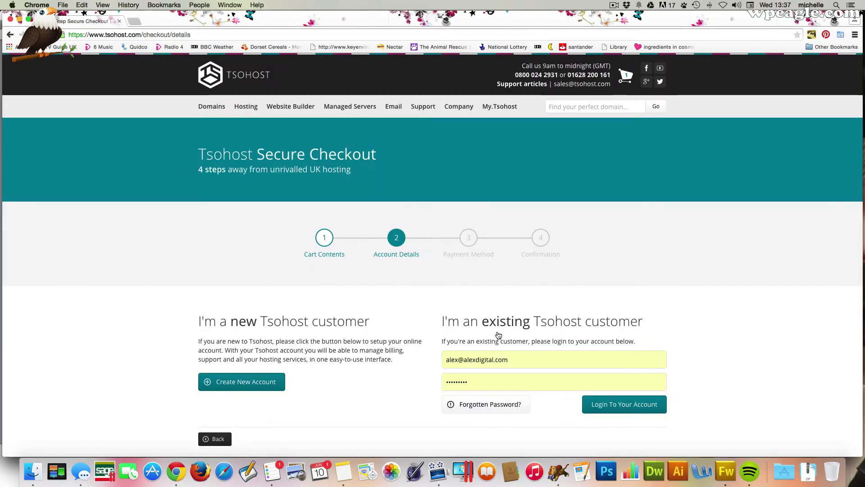
scroll(419, 261, down, 1)
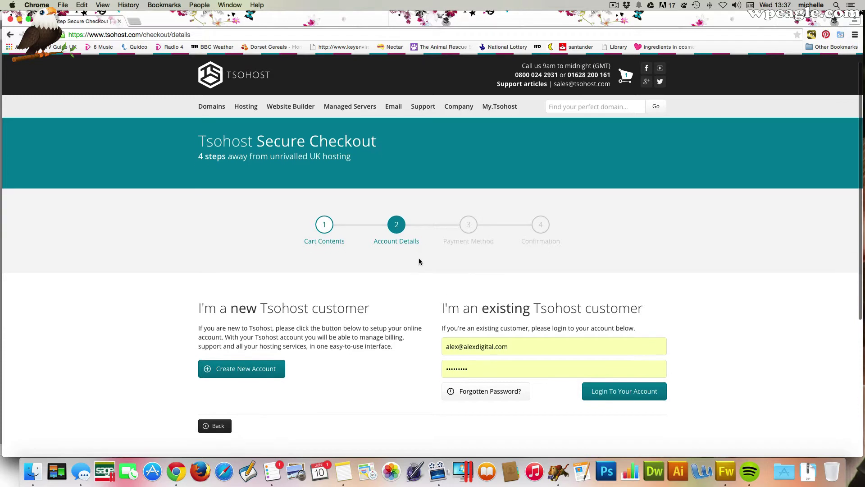
scroll(419, 261, down, 1)
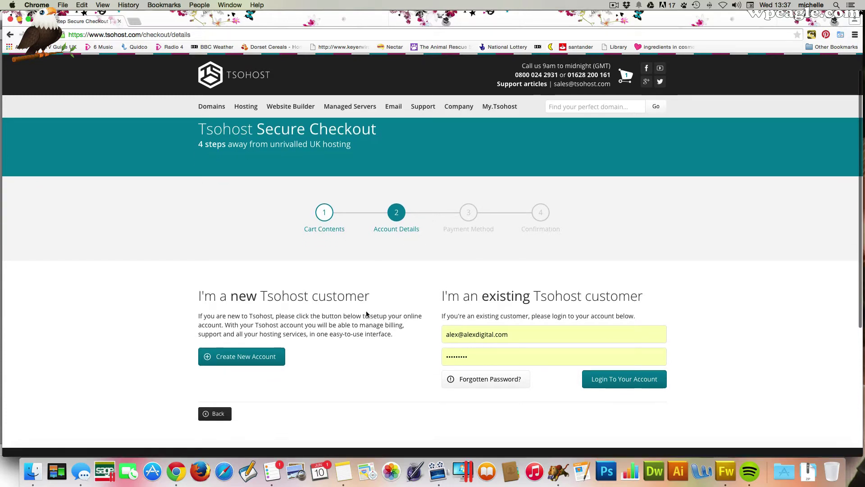
- Choose to register as a new customer and autofill the account holder details
click(273, 362)
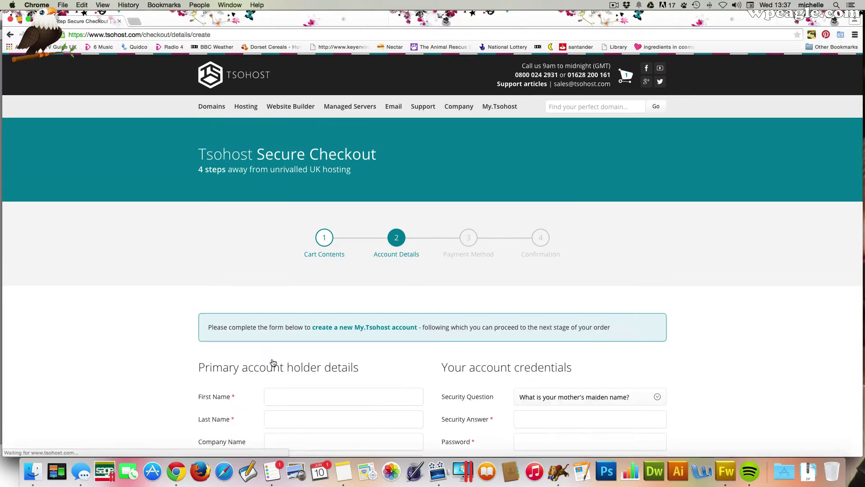
scroll(451, 294, down, 5)
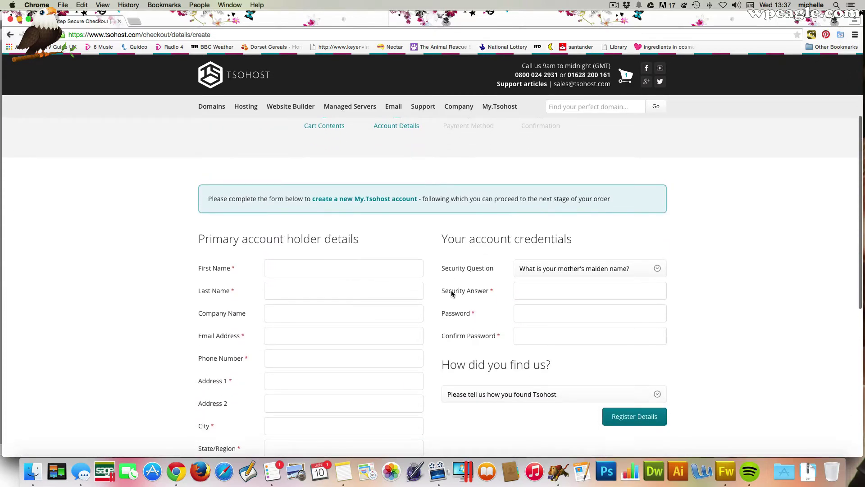
scroll(452, 294, down, 5)
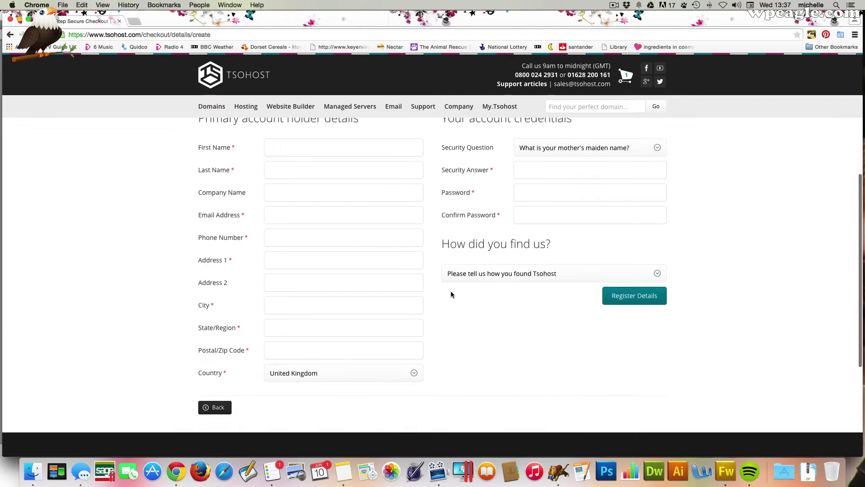
scroll(442, 277, up, 1)
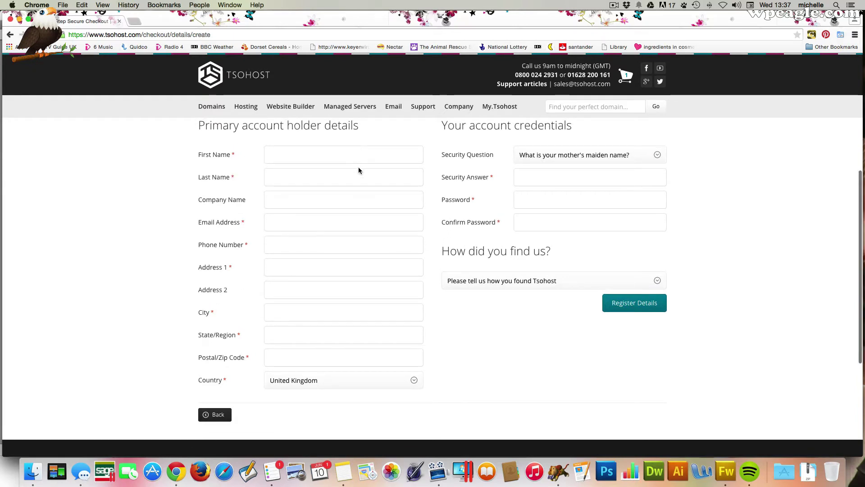
click(347, 155)
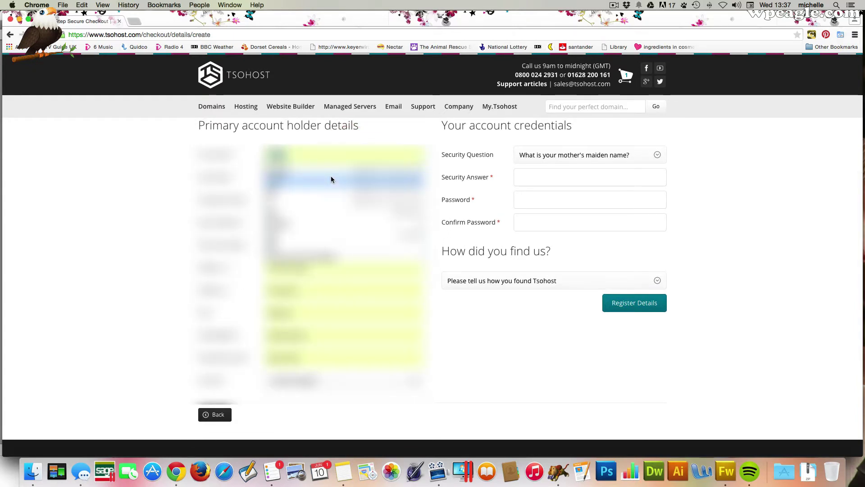
click(338, 170)
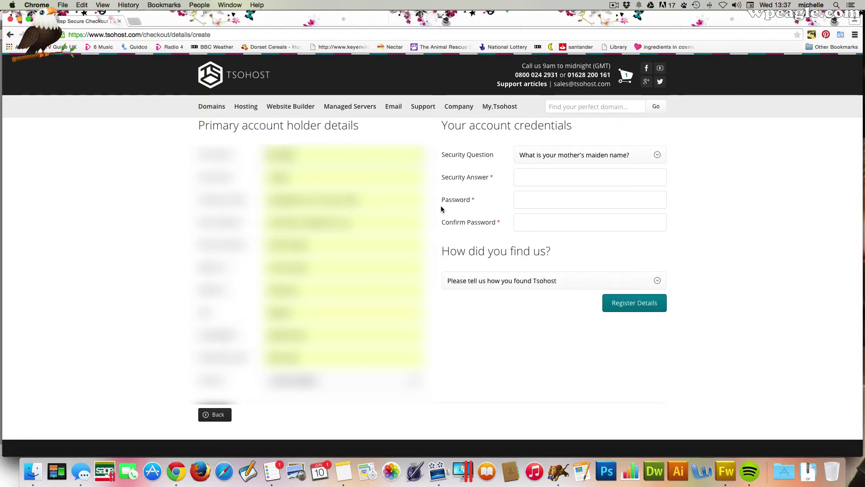
- Keep the mother's maiden name security question, enter its answer, then set and confirm the password
click(596, 178)
scroll(590, 185, down, 1)
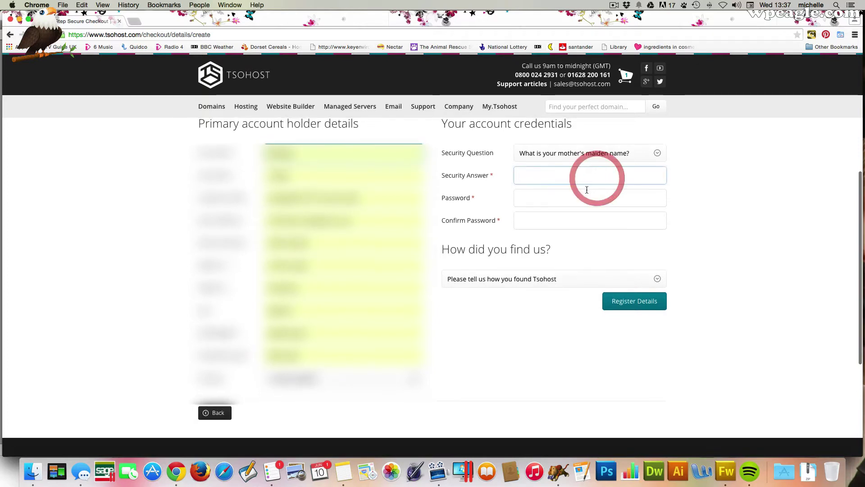
click(596, 153)
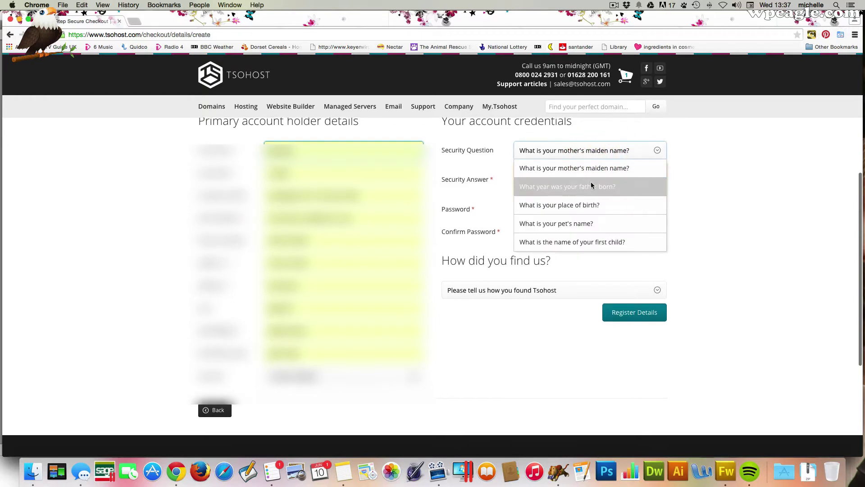
click(592, 168)
click(585, 180)
text(••)
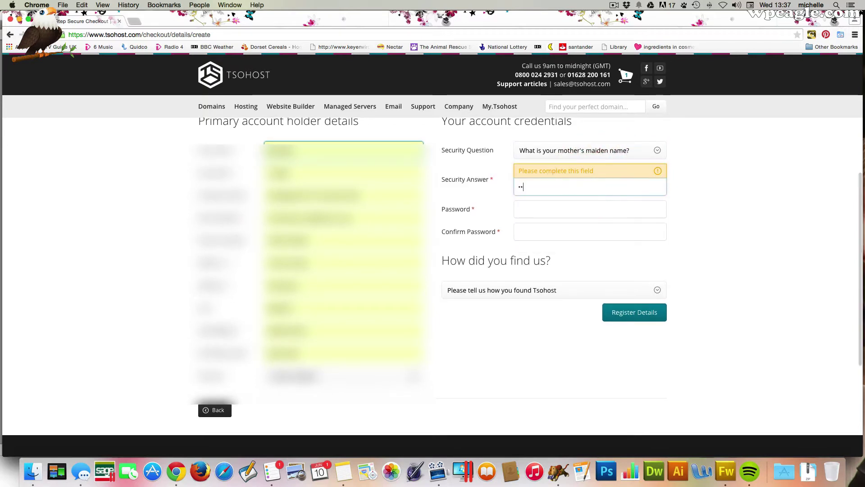
text(••••••)
key(Tab)
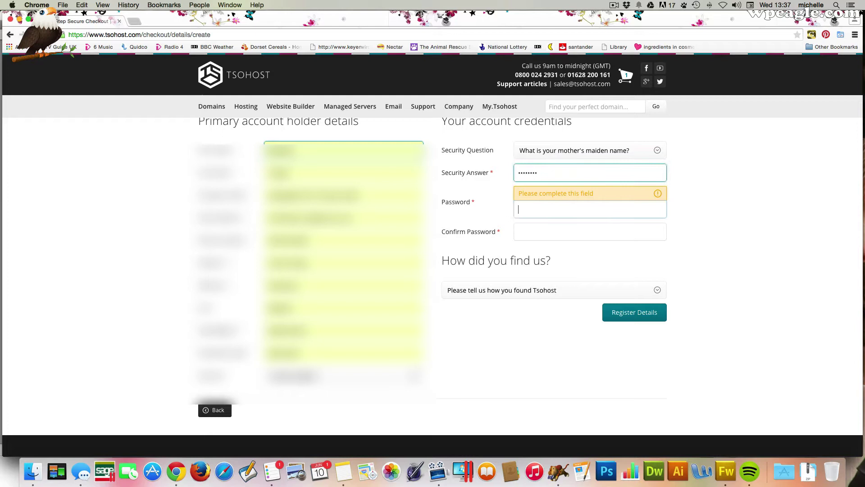
text(•••••••••)
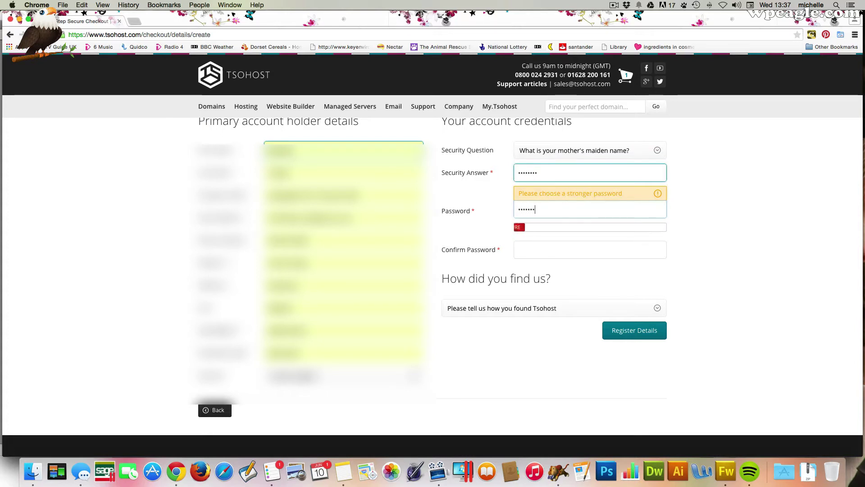
key(Tab)
text(•••••••••)
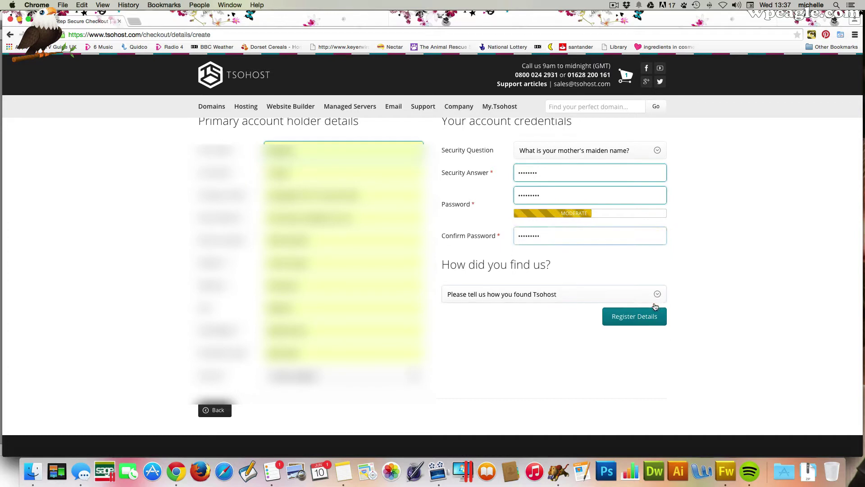
- Pick Word of Mouth as the referral source and register the account details
click(657, 298)
click(602, 330)
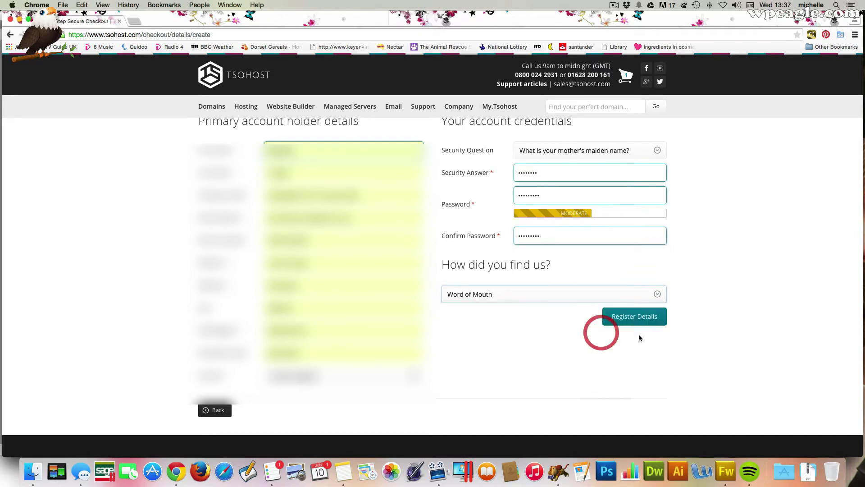
click(654, 316)
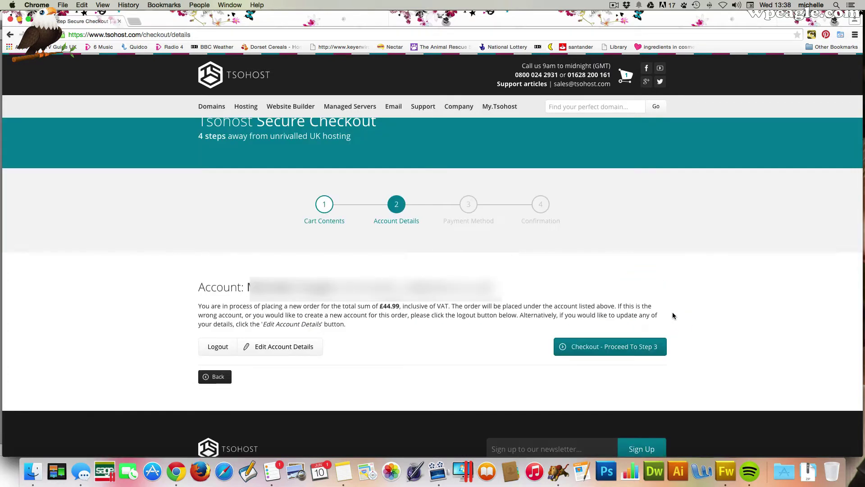
- Proceed to checkout step 3, the payment page
click(638, 347)
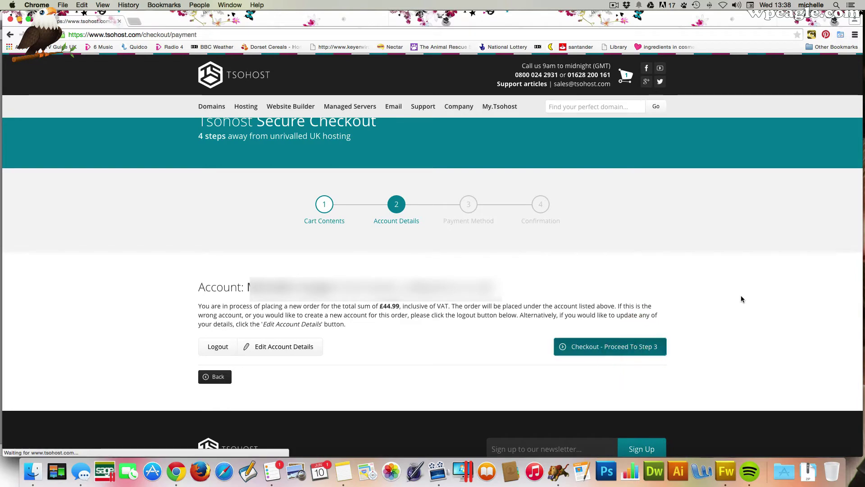
scroll(633, 274, down, 5)
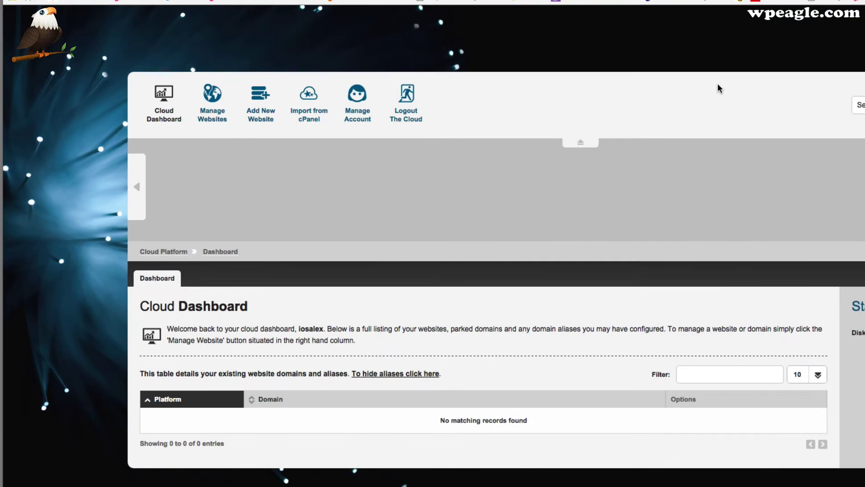
- Add iosalex.com as a new website, keeping Linux (Recommended) as the hosting platform
click(259, 101)
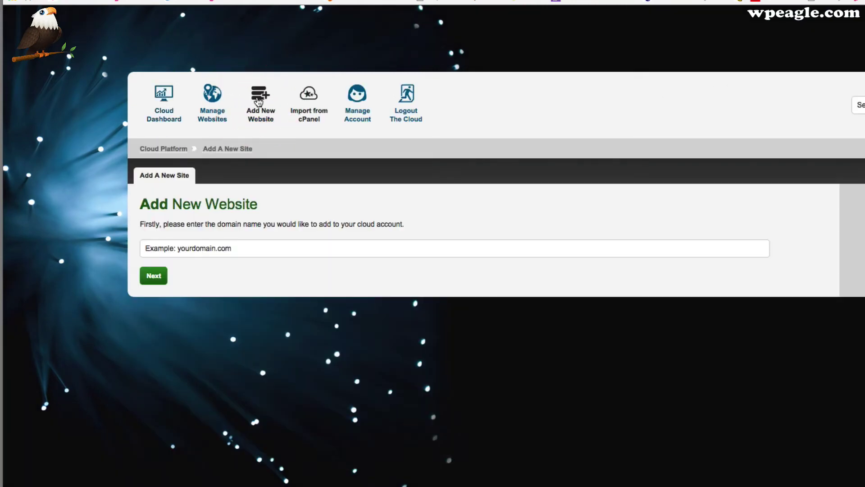
click(279, 245)
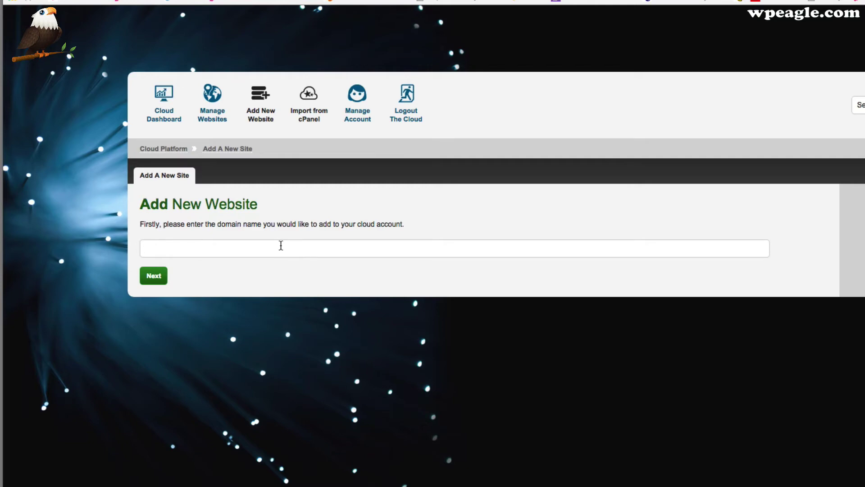
text(iosalex.com)
click(157, 283)
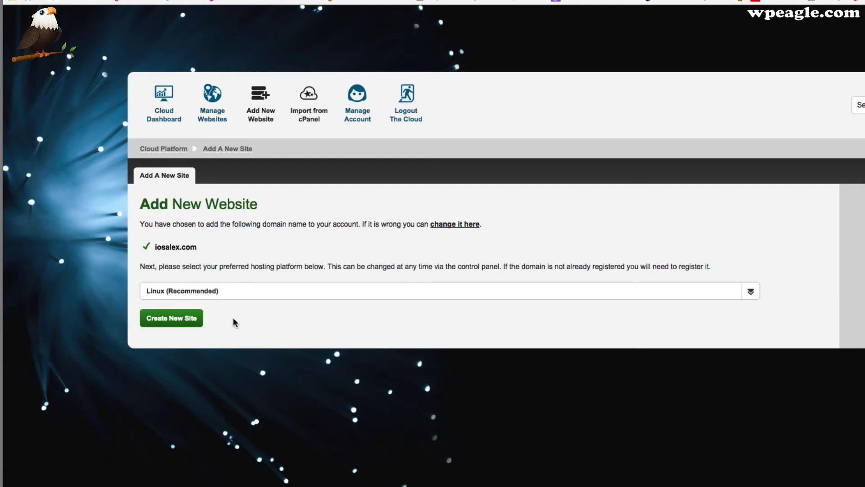
click(244, 292)
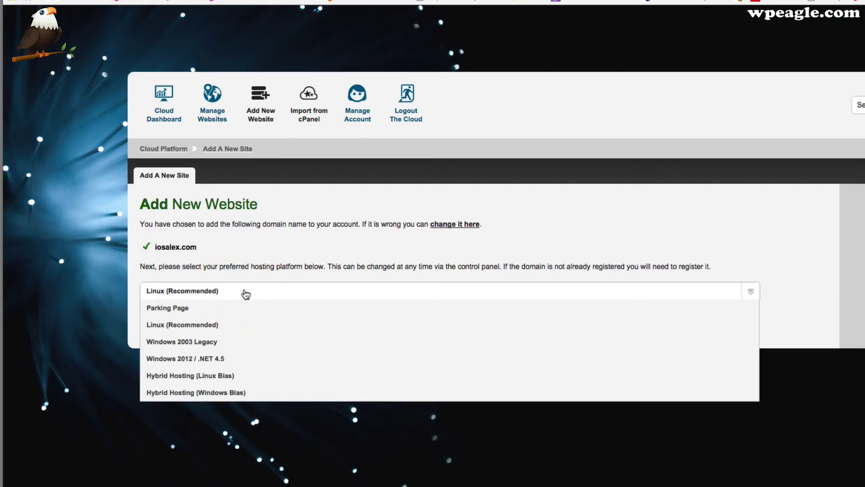
drag(140, 224, 293, 225)
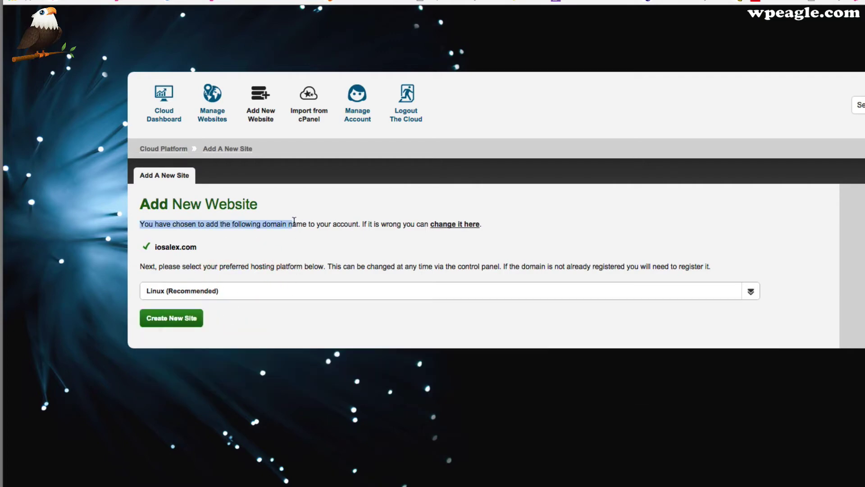
click(277, 270)
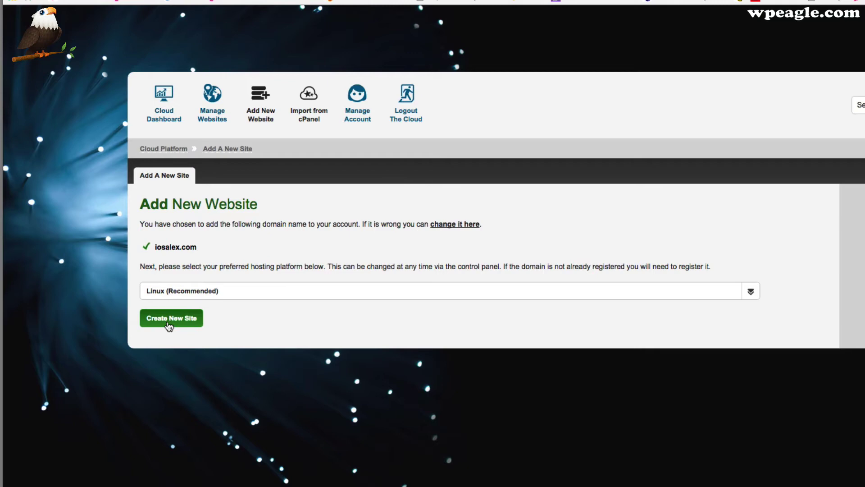
- Create the iosalex.com site and open its Install Applications software list
click(169, 320)
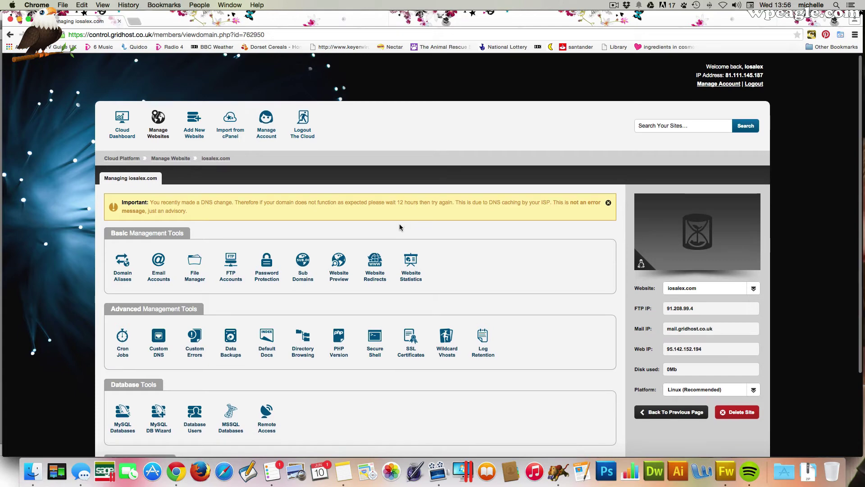
scroll(399, 227, down, 3)
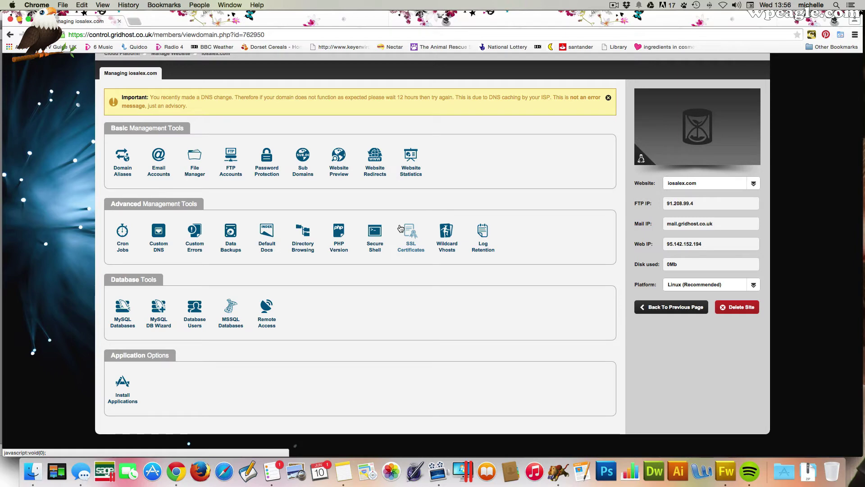
click(121, 386)
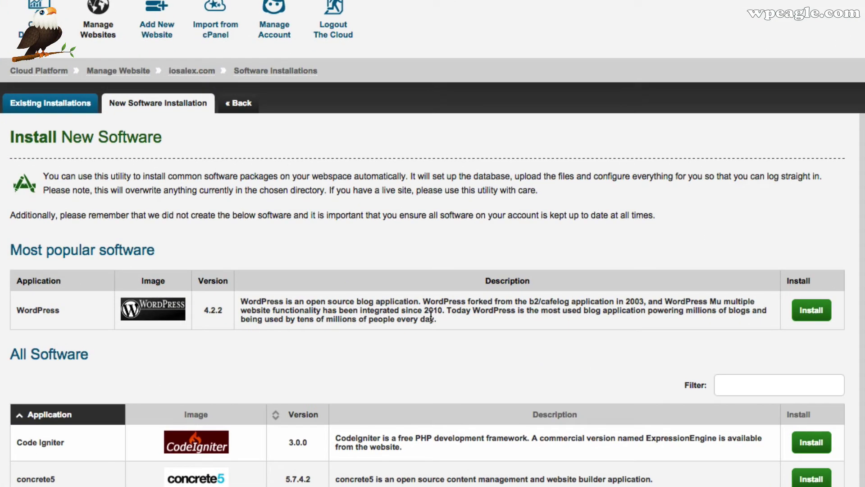
- Install WordPress 4.2.2 on iosalex.com with the install path left as /
click(811, 310)
scroll(712, 262, down, 1)
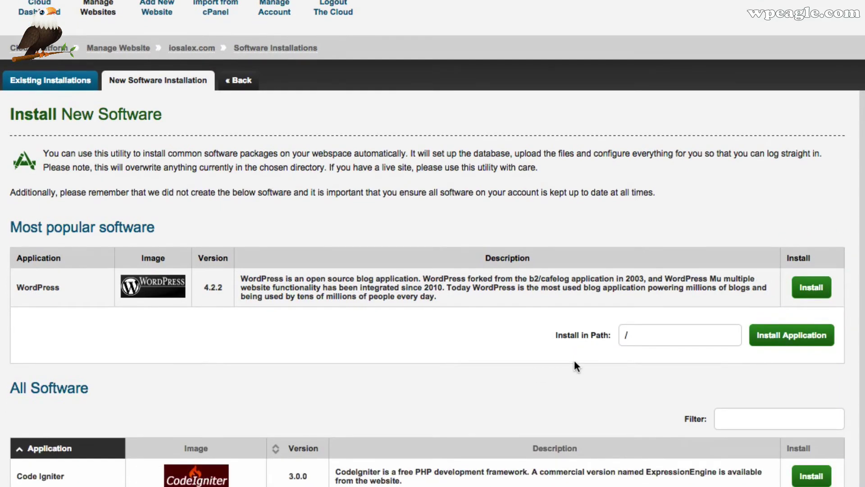
click(790, 336)
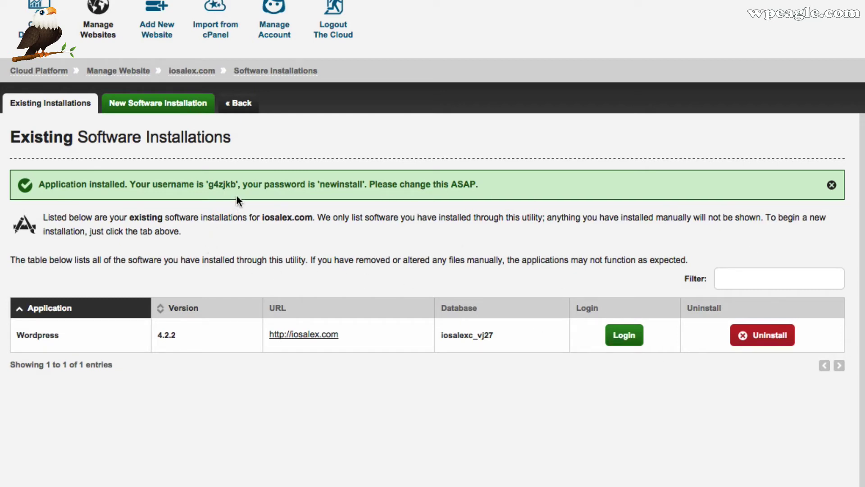
- Copy the generated WordPress username and open the iosalex.com WordPress login page
drag(236, 183, 208, 183)
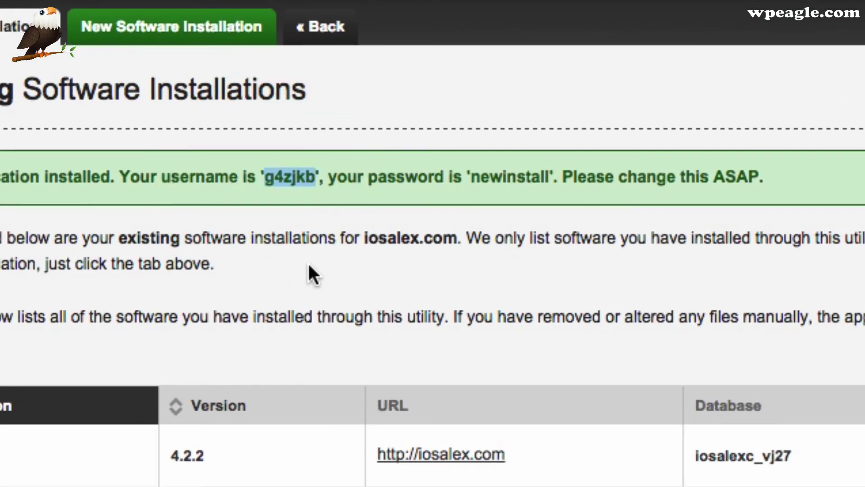
right_click(277, 181)
click(338, 183)
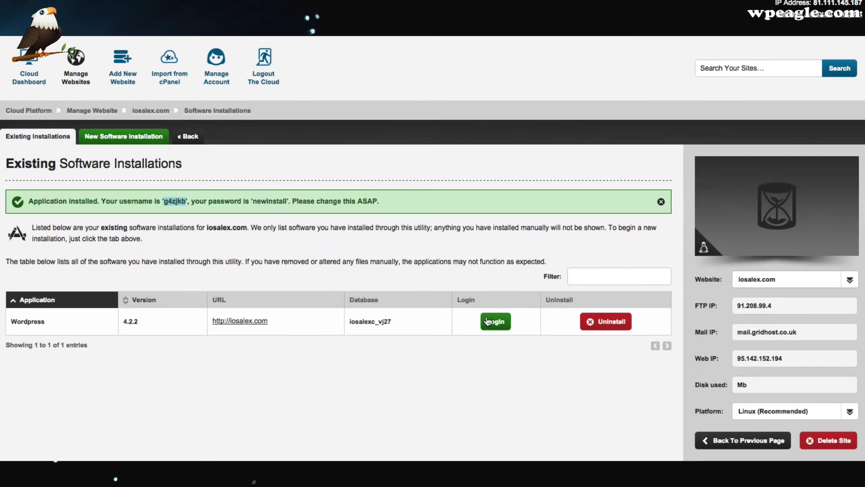
click(495, 321)
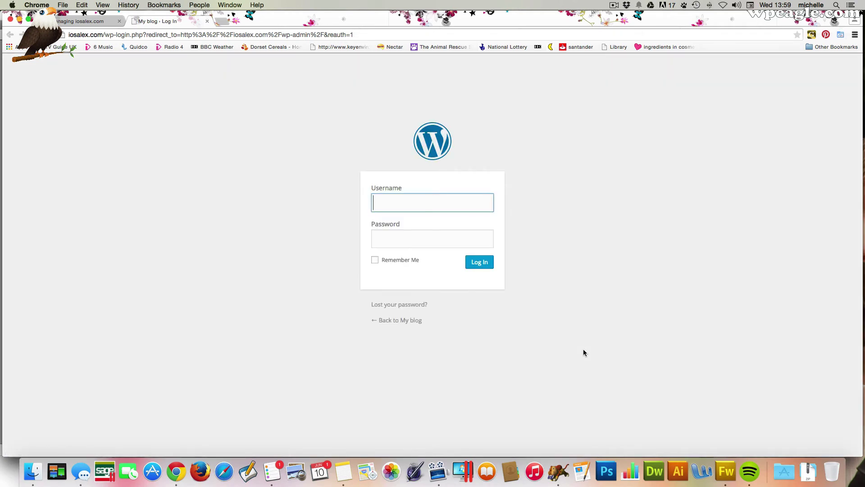
- Log in to the WordPress admin with the original admin username and password
text(g4zjkb)
click(458, 246)
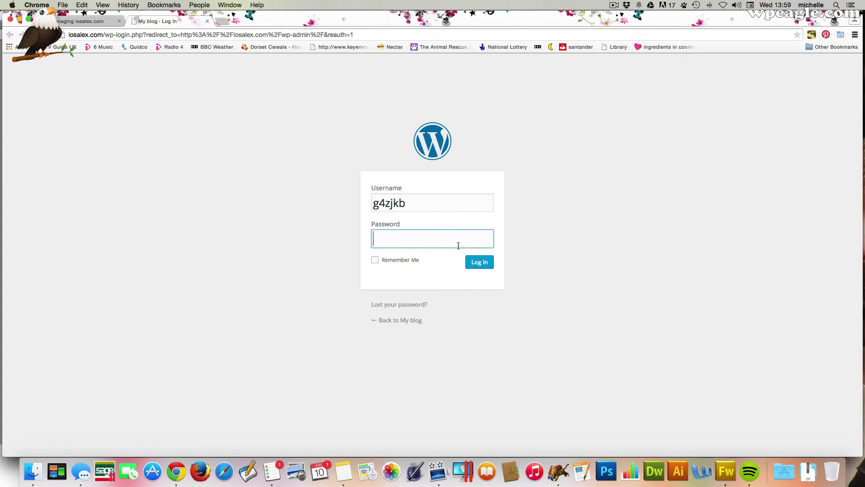
text(•••••)
click(478, 262)
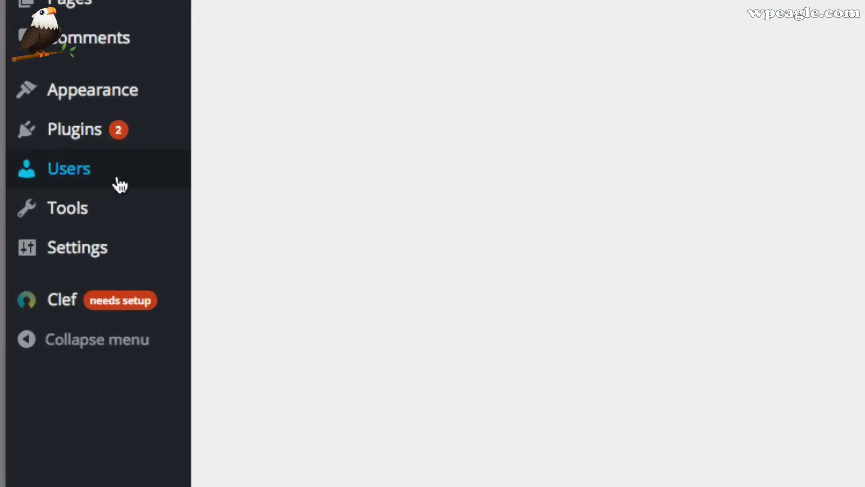
- From Users, start a new user and enter its username, suggested e-mail, first and last name
mouse_move(45, 230)
click(329, 150)
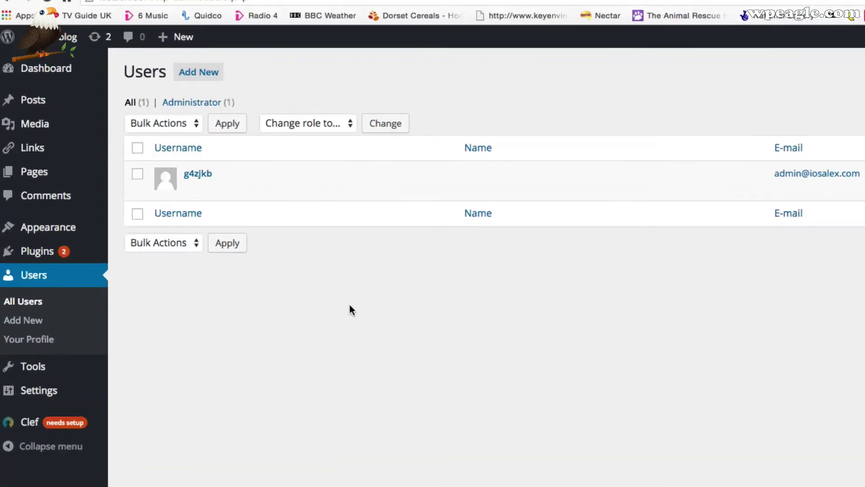
click(132, 83)
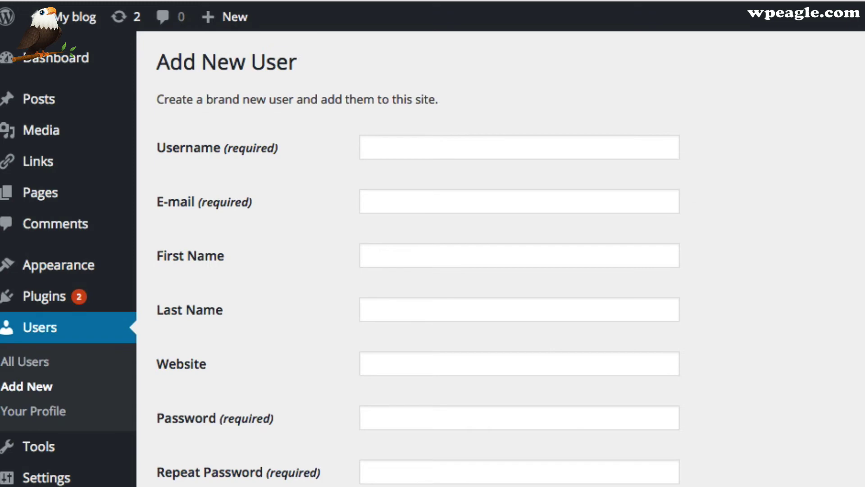
click(419, 137)
text(alexdigital)
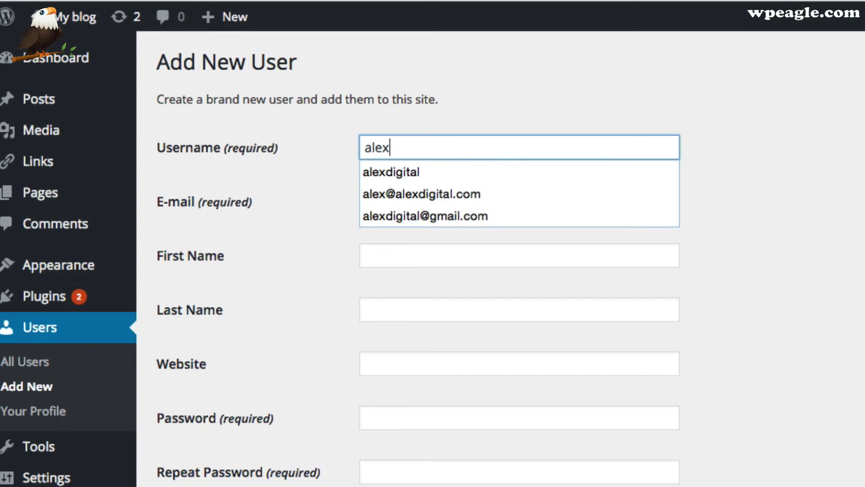
click(419, 201)
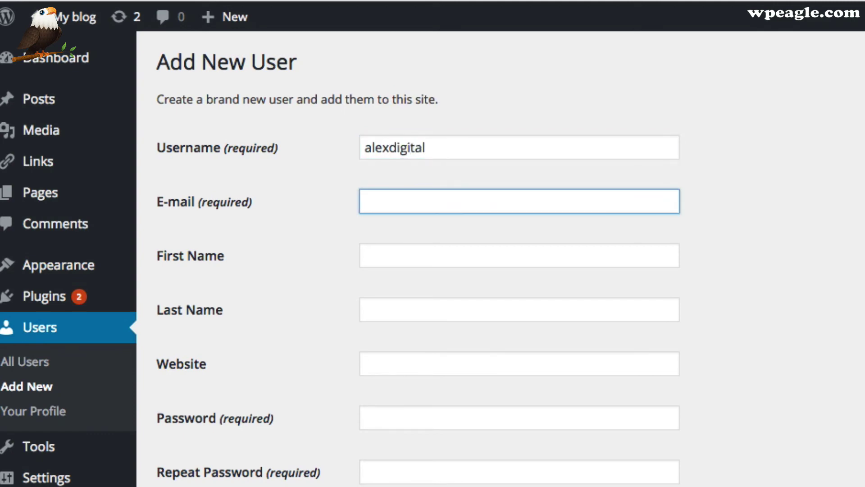
text(eagl)
key(Down)
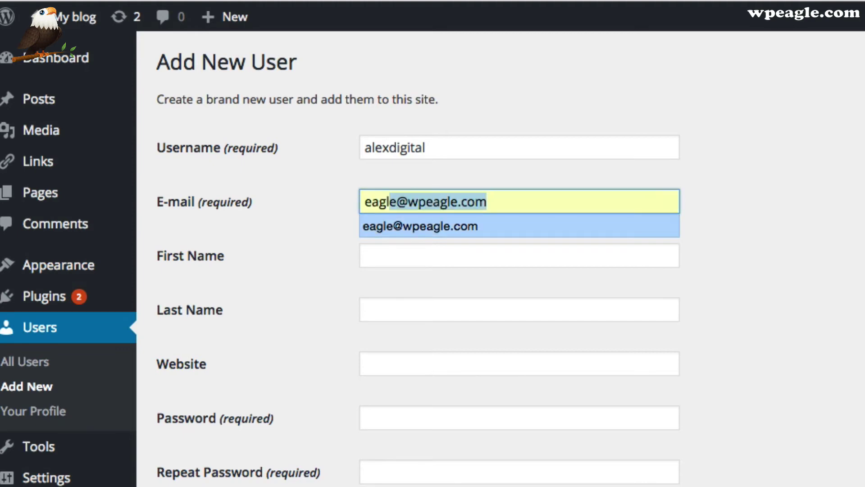
key(Tab)
text(Alex)
key(Tab)
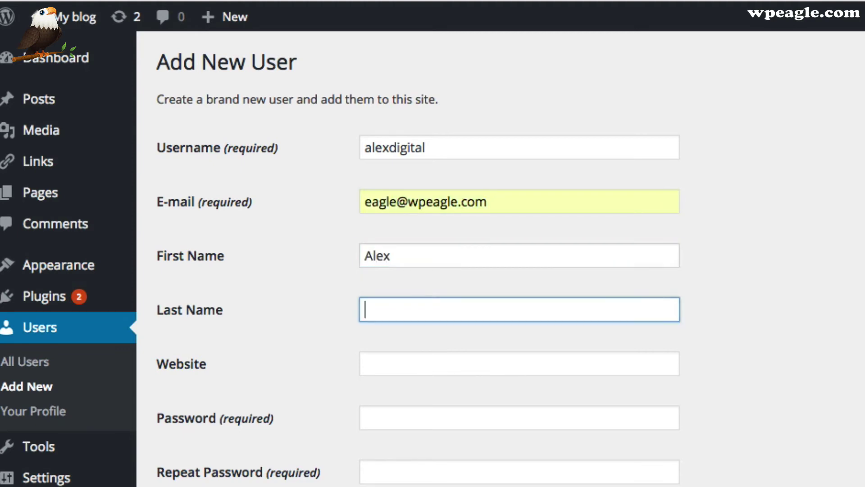
text(Cooper)
- Give the new user a password and the Administrator role, then create the account
key(Tab)
key(Tab)
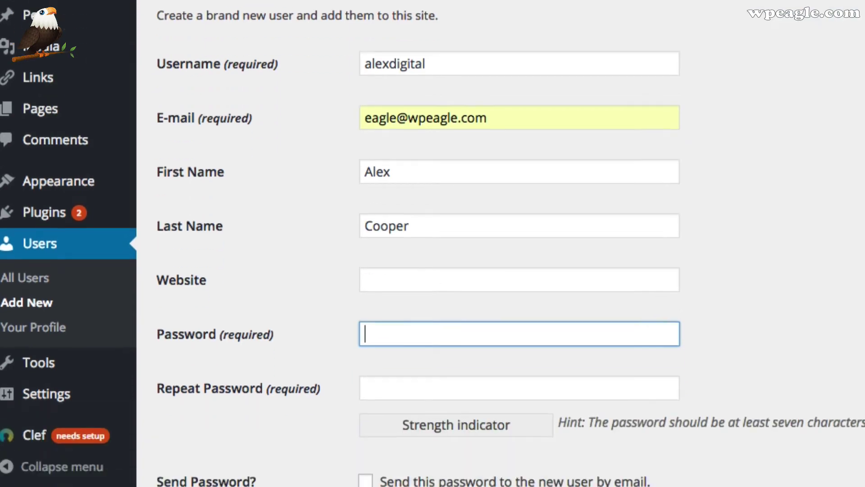
text(•••••••••)
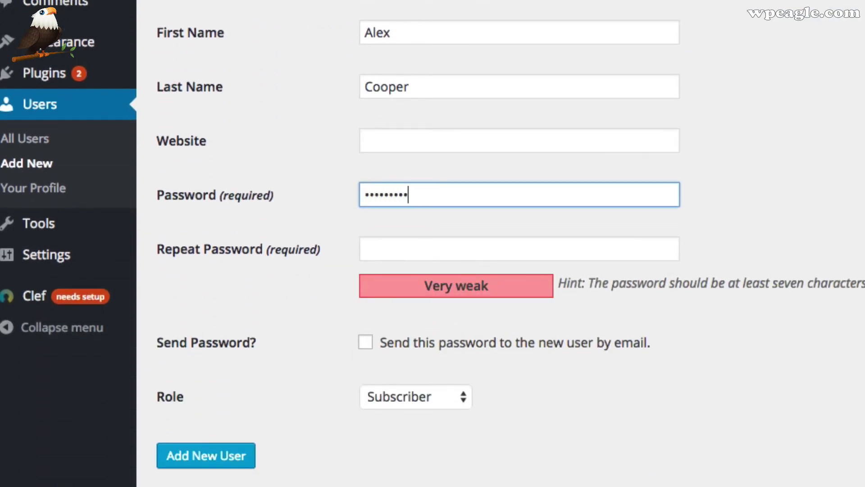
key(Tab)
text(•••••••••)
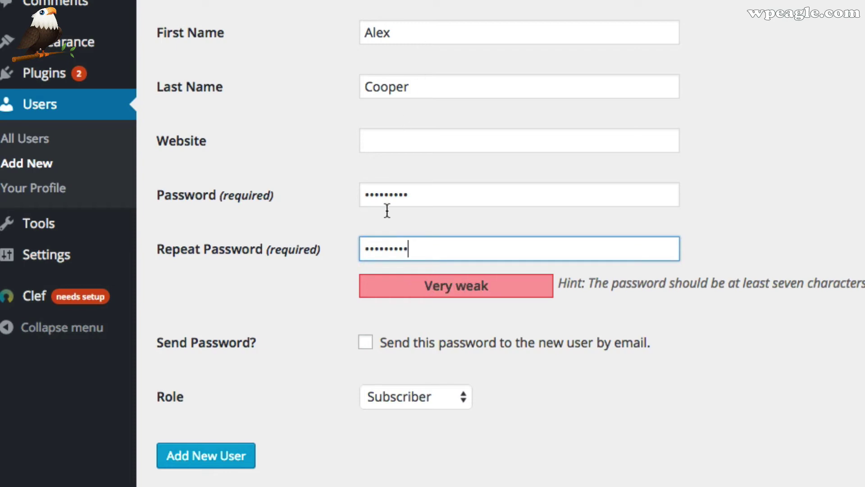
click(433, 398)
click(434, 465)
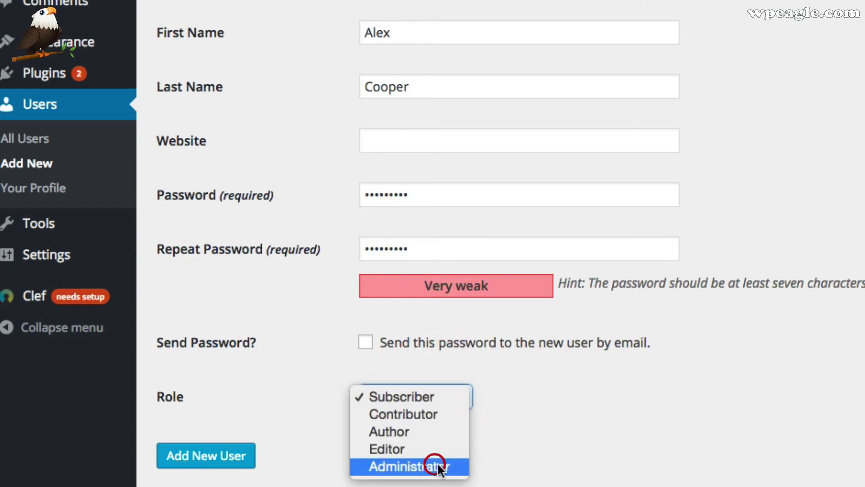
click(192, 455)
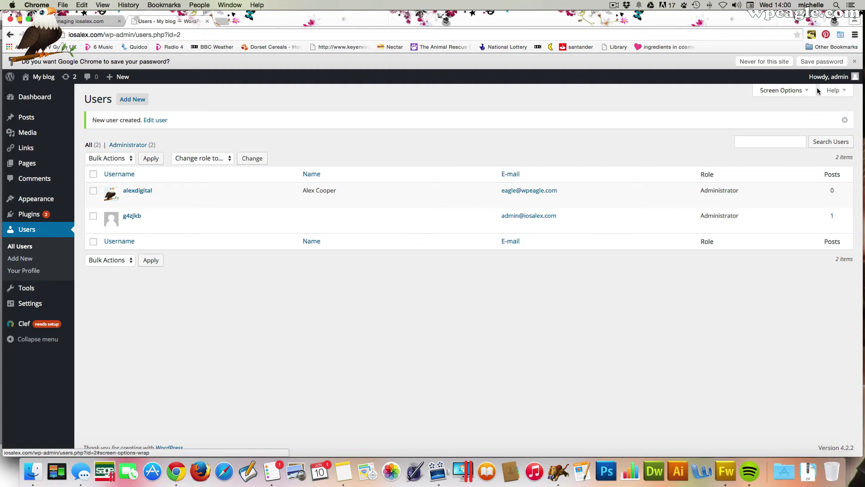
- Log out, then log back in as the new administrator with Remember Me ticked
mouse_move(829, 79)
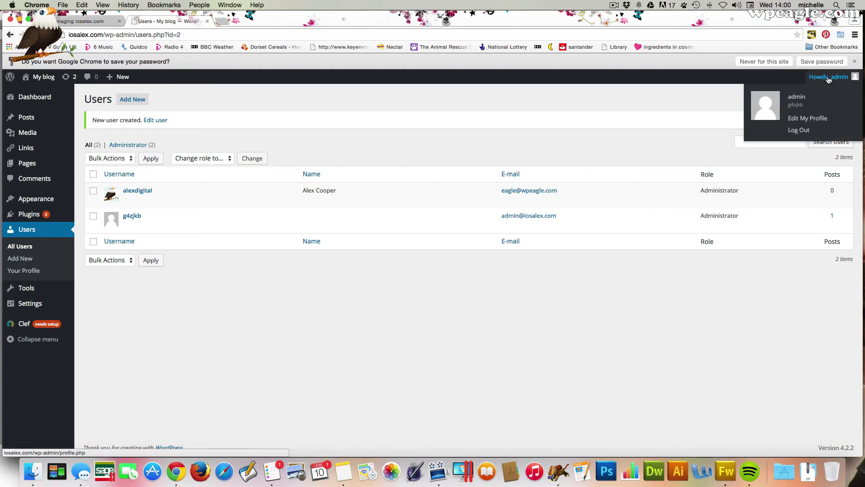
click(803, 131)
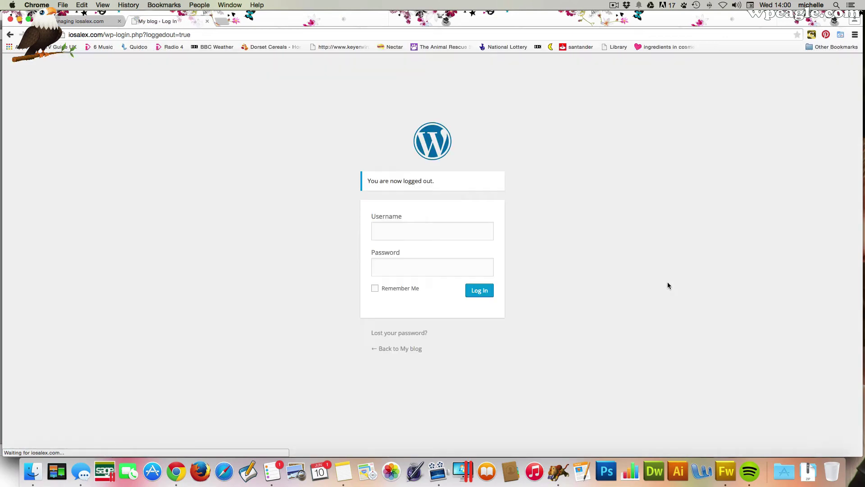
text(alexdigital)
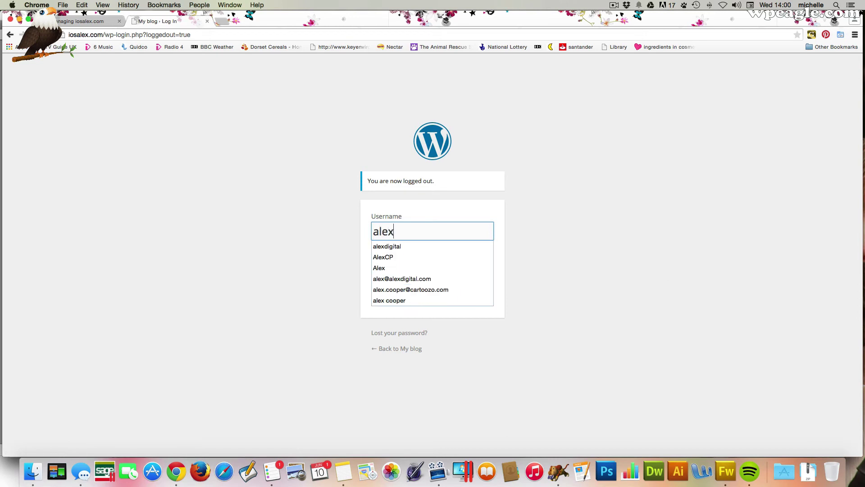
key(Tab)
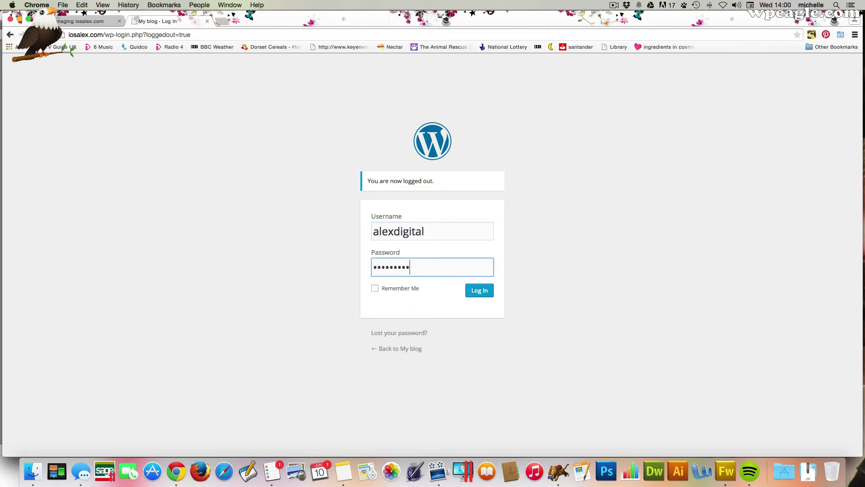
click(375, 288)
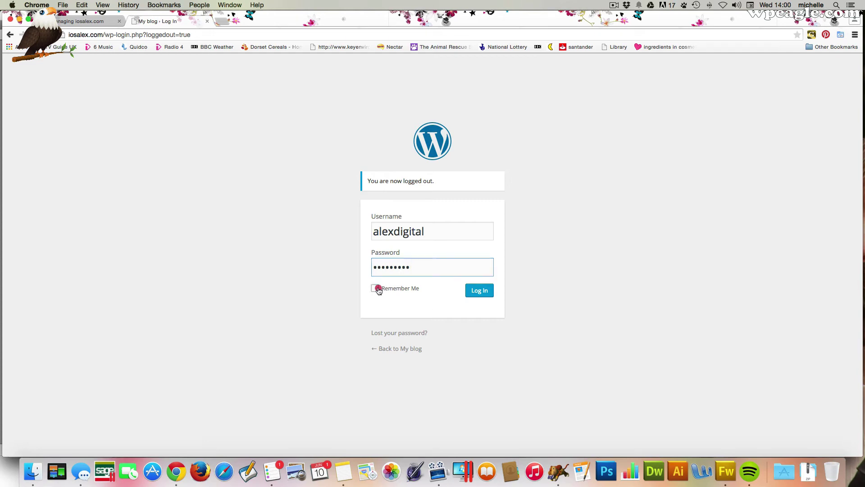
click(477, 299)
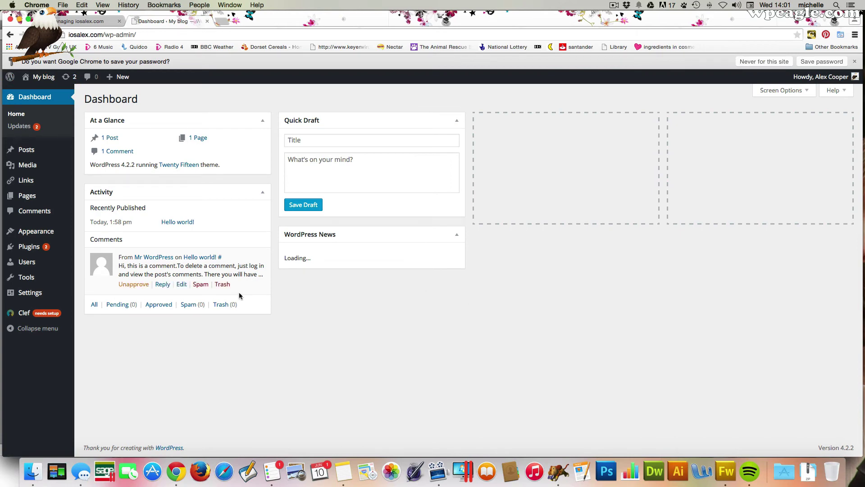
- Delete the original admin user from All Users, attributing all its content to the new administrator
mouse_move(27, 262)
click(102, 262)
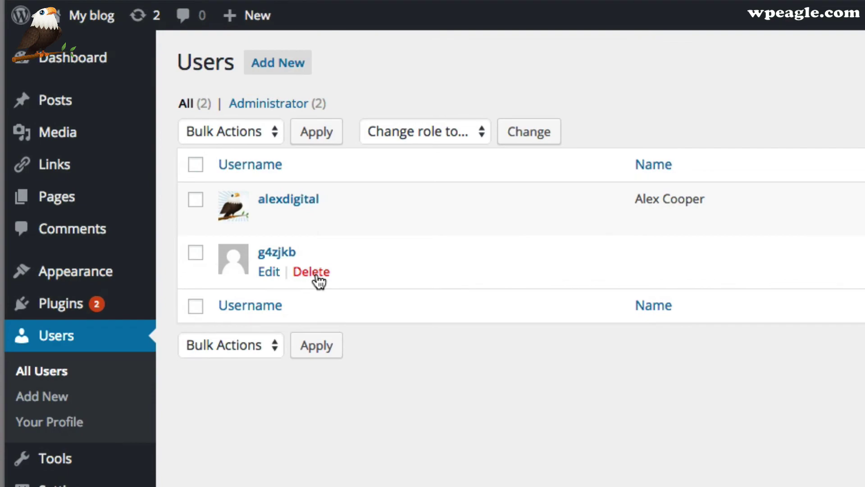
click(316, 276)
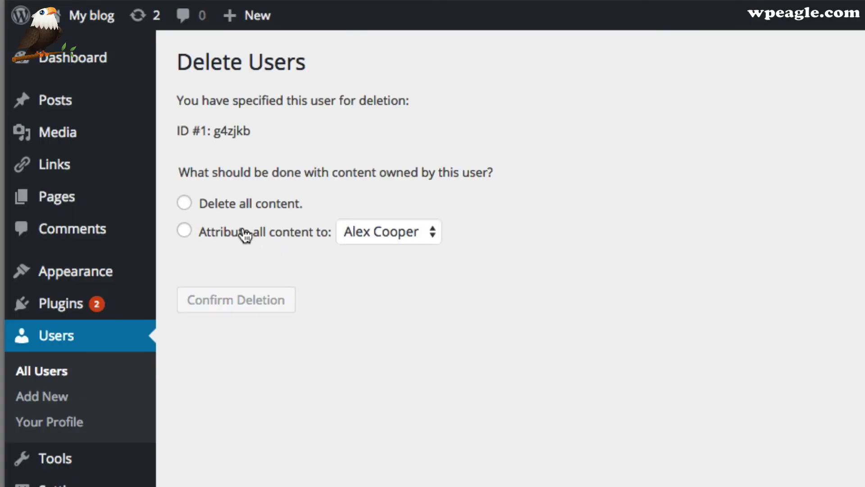
click(244, 233)
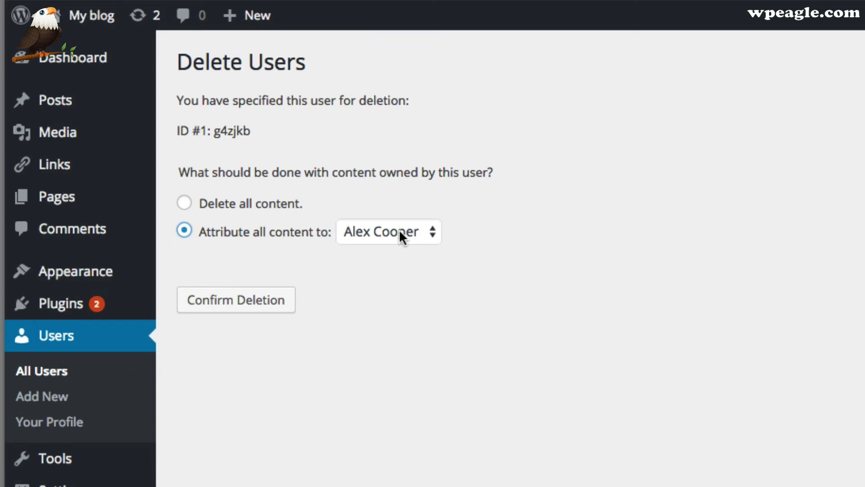
click(252, 305)
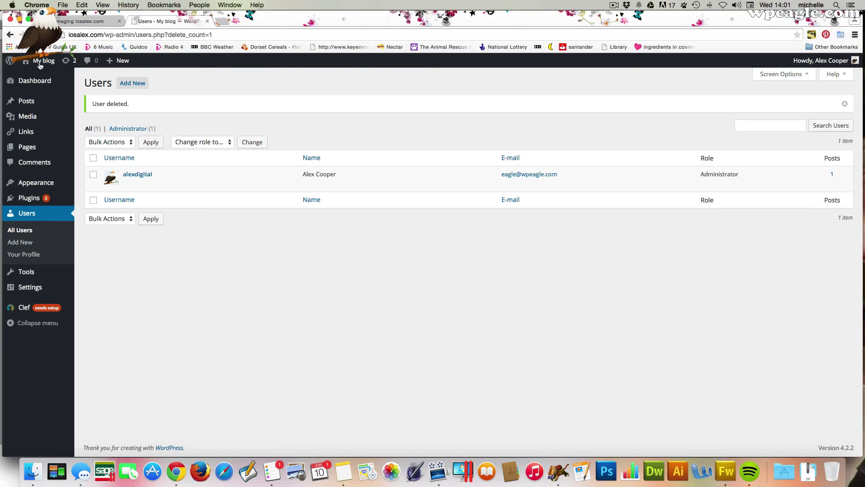
- Visit the public My blog site showing the Hello world! post
mouse_move(38, 64)
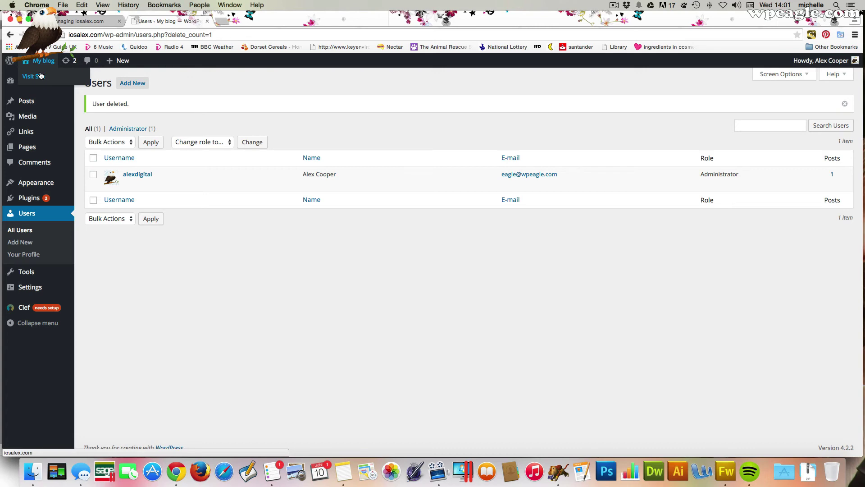
click(40, 75)
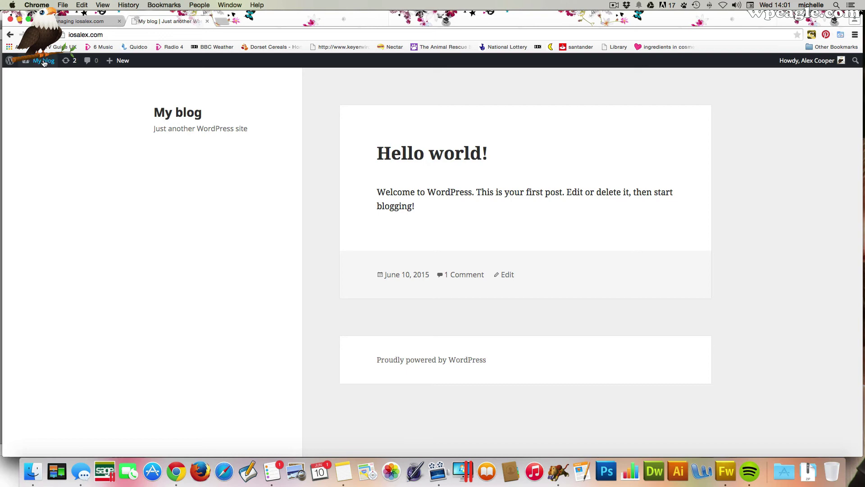
- In General Settings, set the site title to 'IOS Alex' and tagline to 'All about IOS things'
mouse_move(43, 62)
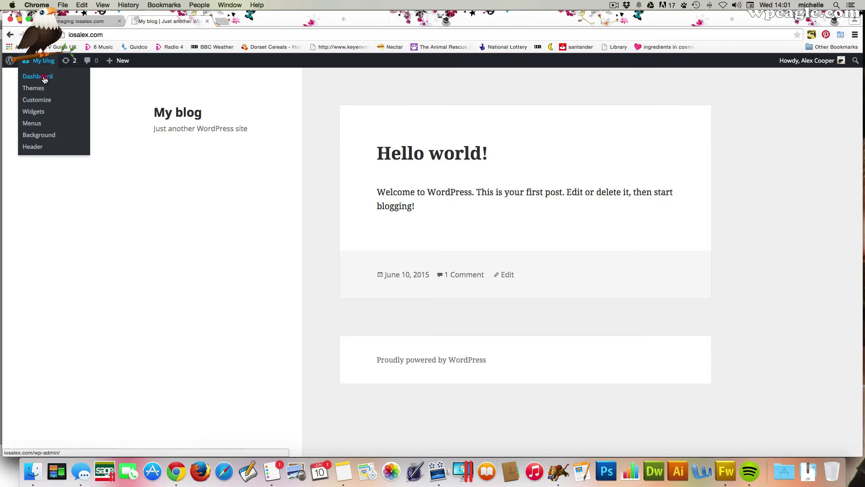
click(45, 77)
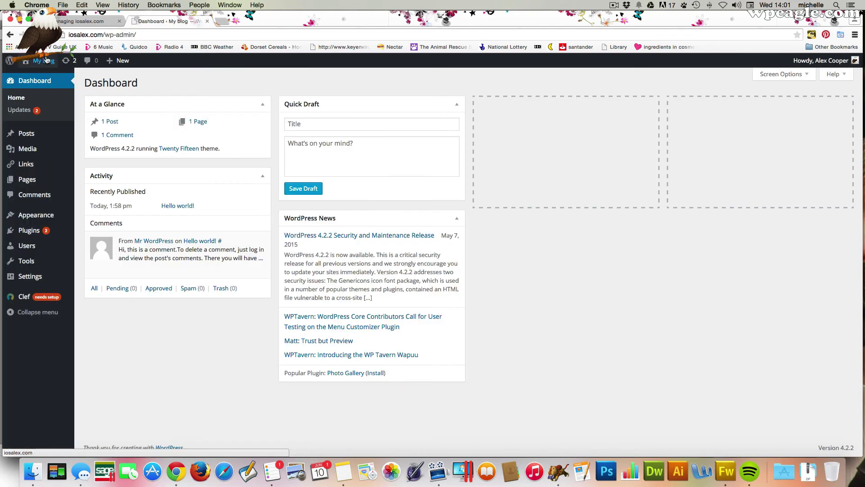
mouse_move(43, 63)
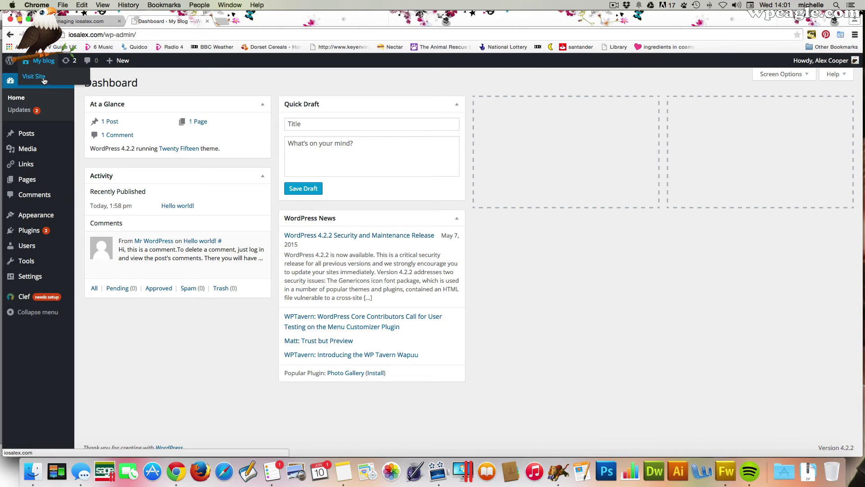
mouse_move(54, 275)
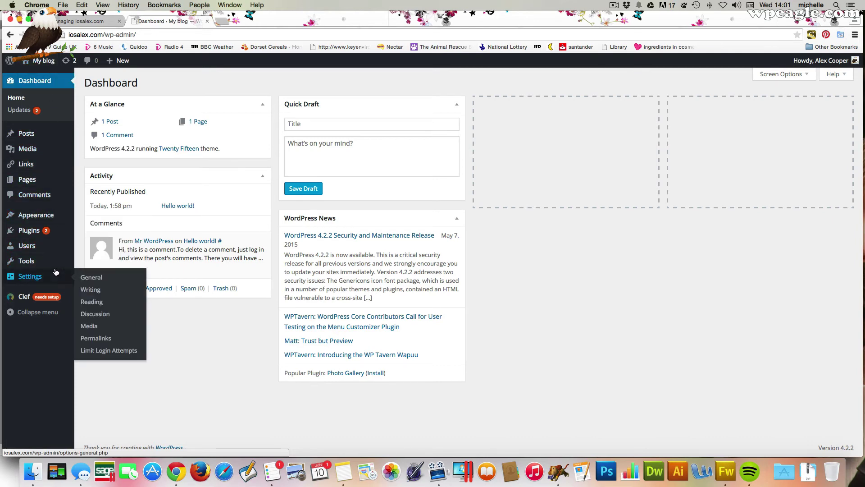
click(99, 279)
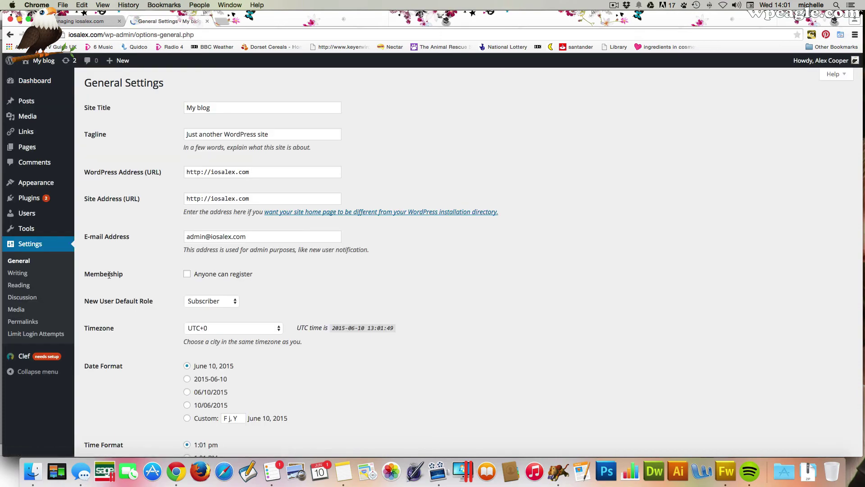
click(226, 107)
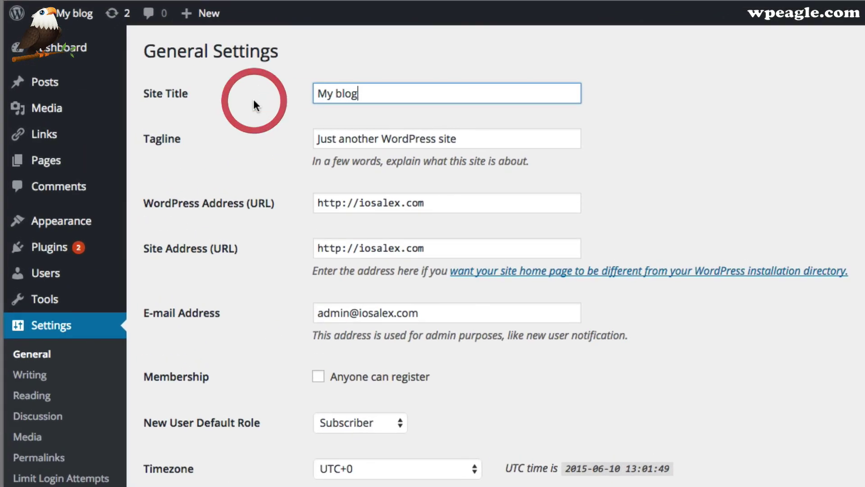
text(IOS)
key(super+a)
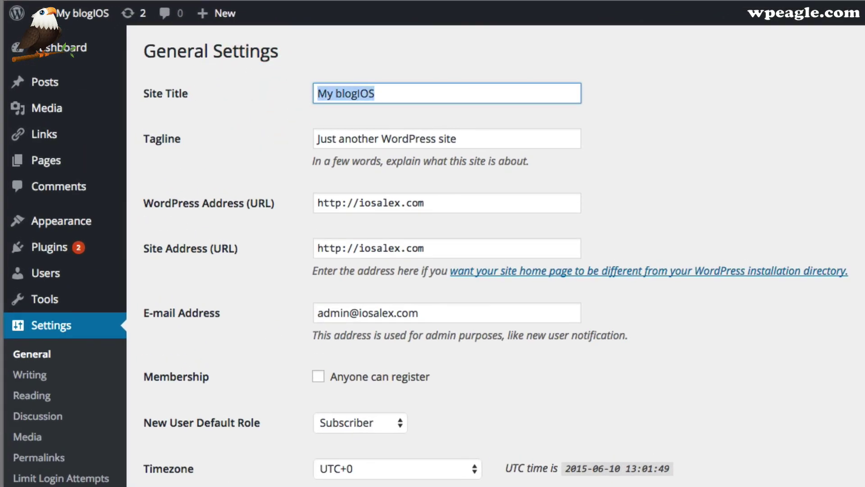
text(IOS ALE)
key(BackSpace)
key(BackSpace)
text(lex)
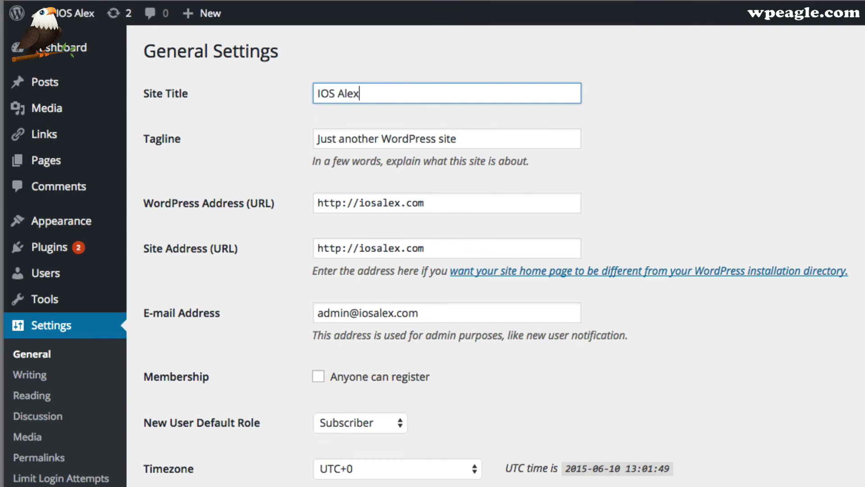
key(Tab)
text(Al)
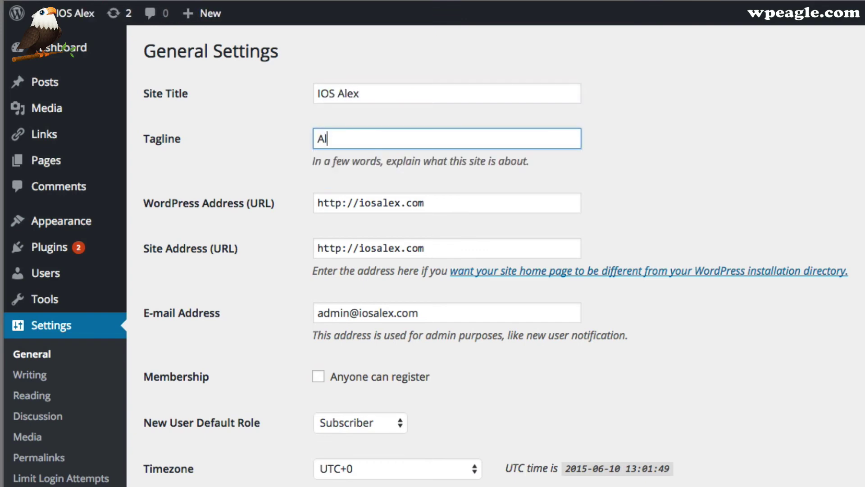
text(l about IOS )
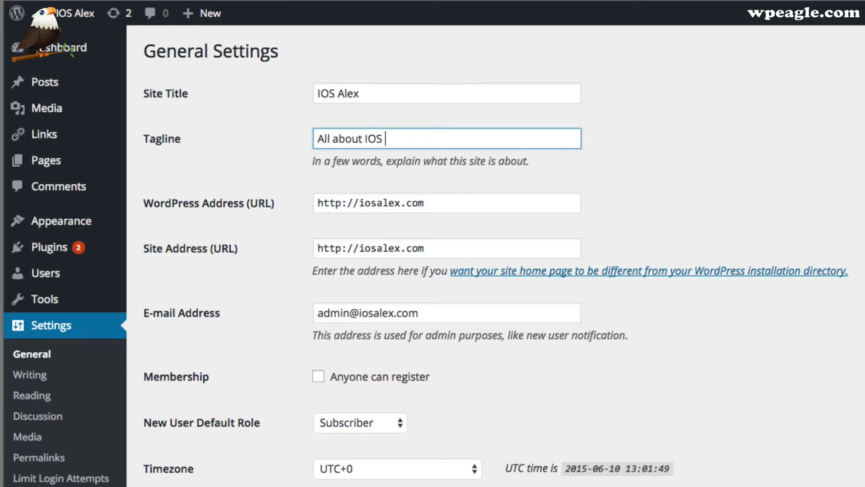
text(things)
- Replace the admin e-mail with the suggested address, choose English (UK) as site language, and save
drag(428, 311, 258, 316)
scroll(589, 297, down, 2)
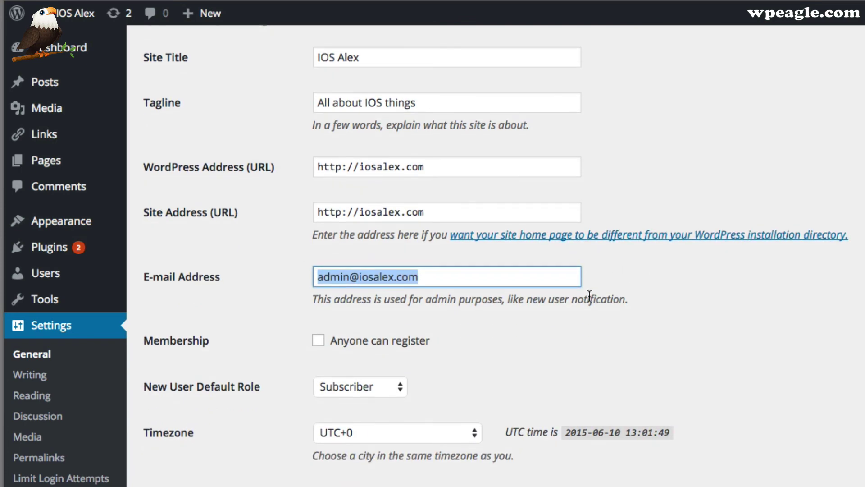
text(eag)
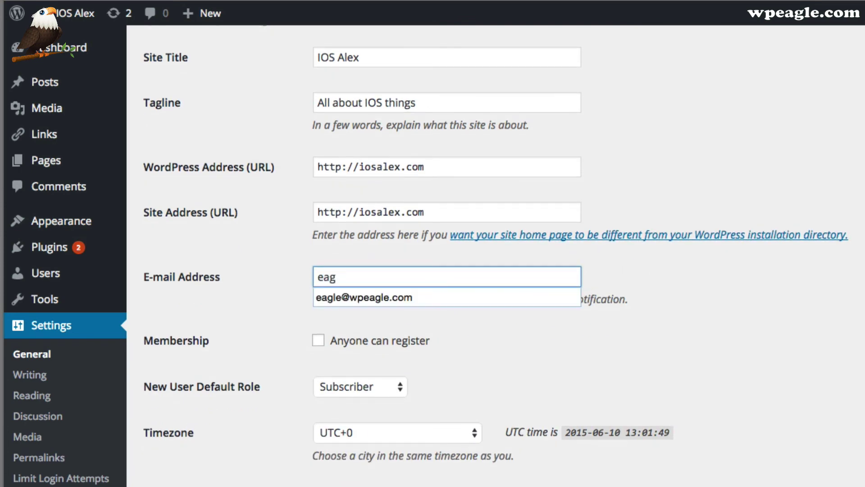
key(Down)
key(Return)
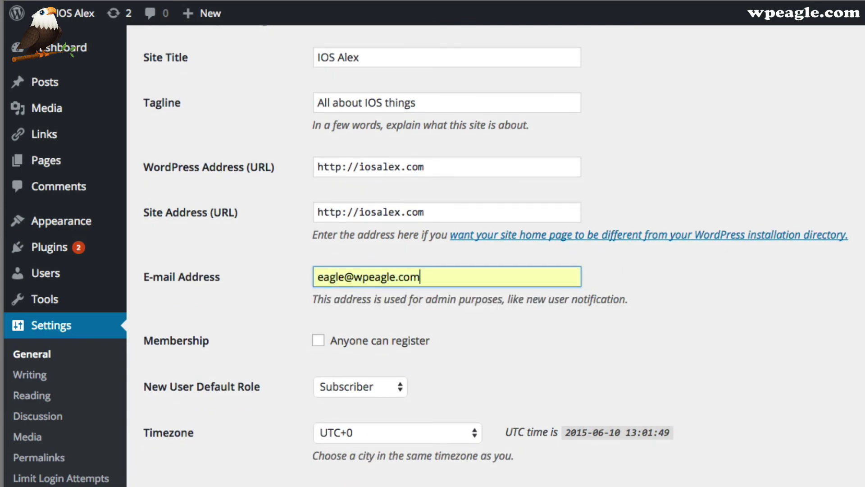
scroll(561, 346, down, 5)
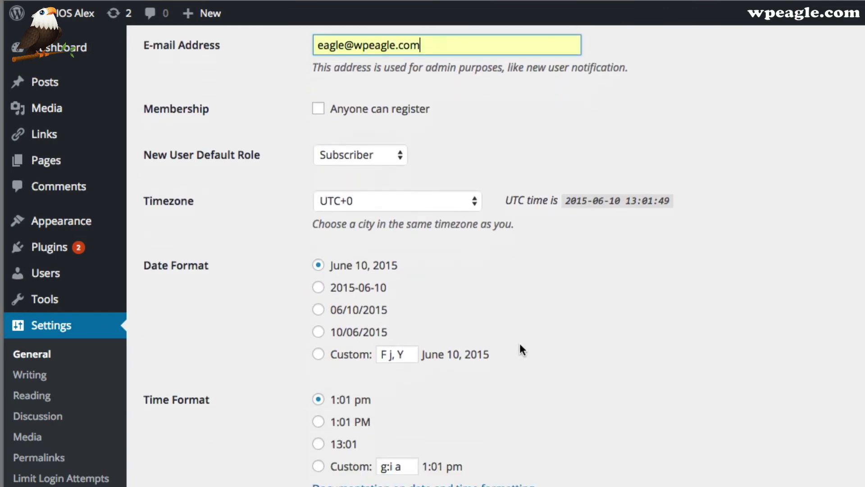
scroll(447, 468, down, 5)
click(420, 369)
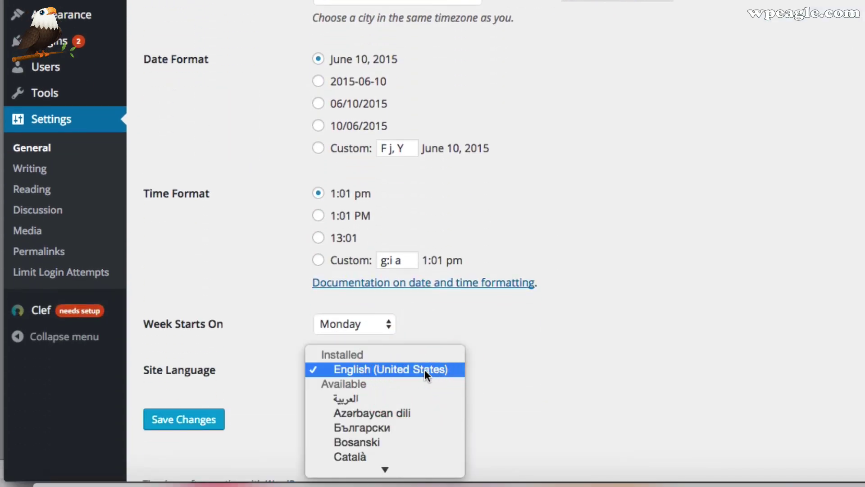
scroll(425, 370, down, 5)
scroll(424, 369, down, 10)
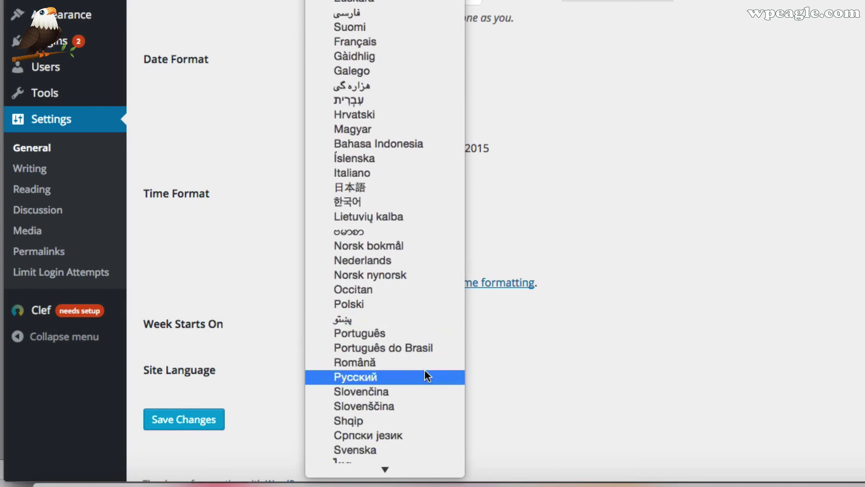
scroll(424, 369, up, 3)
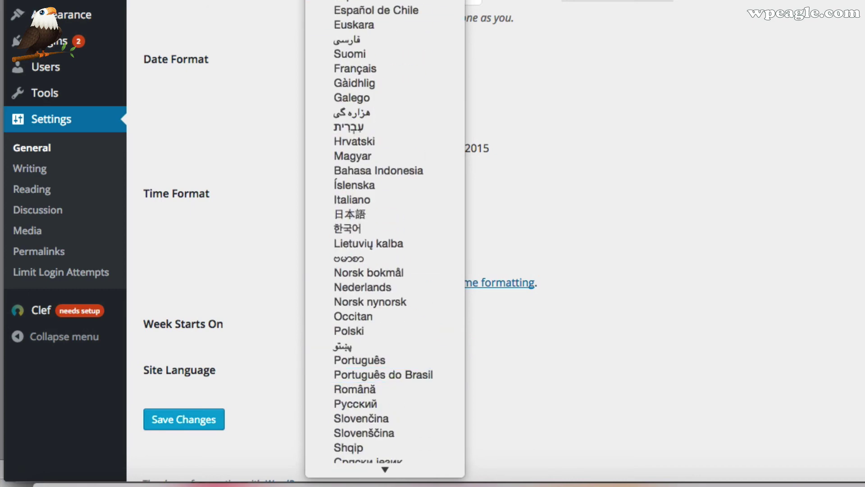
click(642, 298)
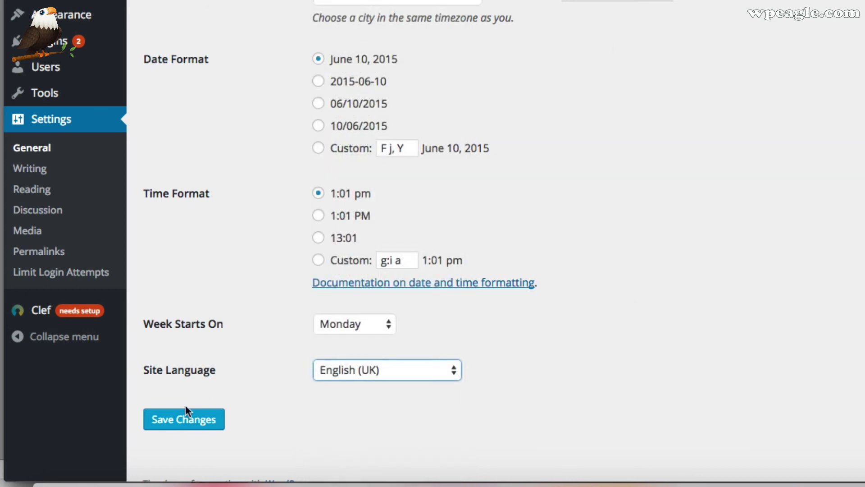
click(191, 416)
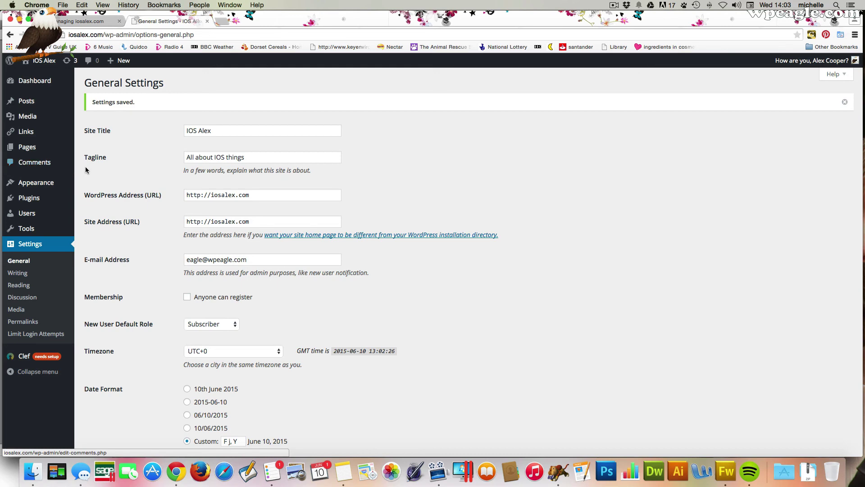
- Open Appearance > Themes to see the installed themes with Twenty Fifteen active
mouse_move(50, 181)
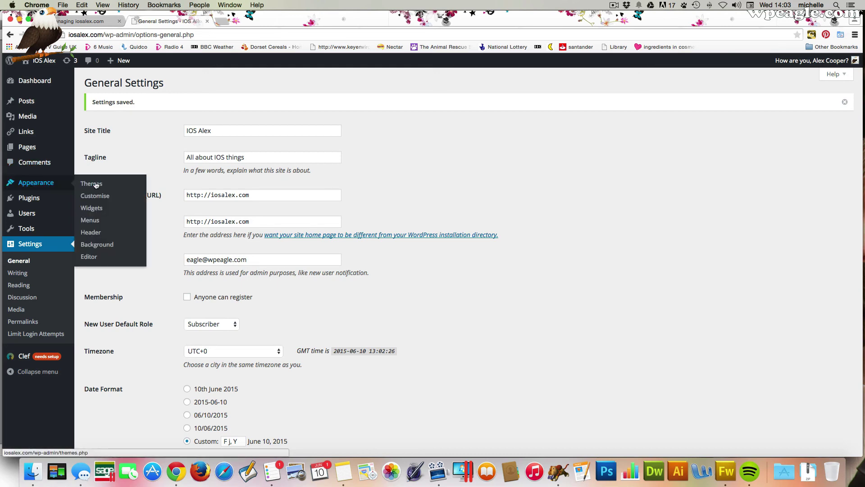
click(99, 185)
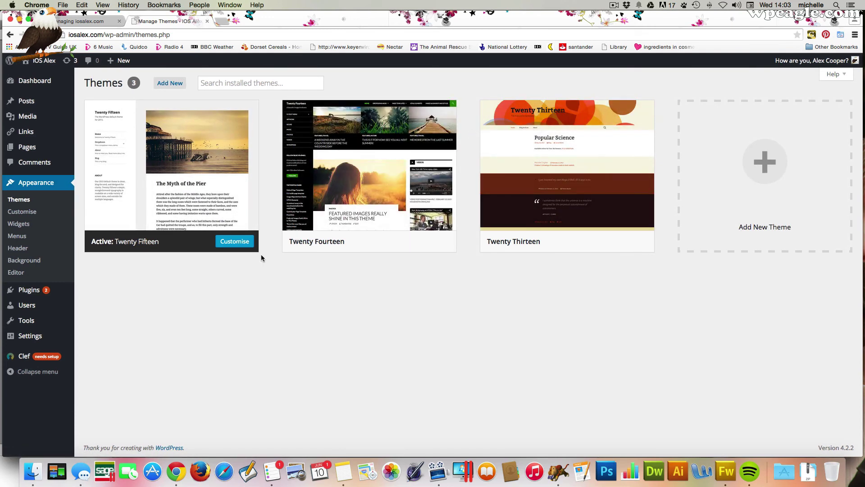
- Open Add New themes and scroll through the Featured themes
click(179, 86)
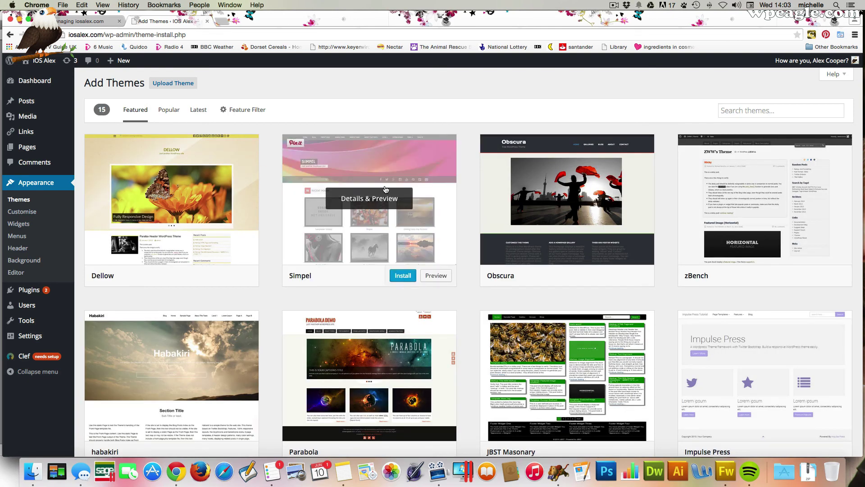
mouse_move(503, 193)
scroll(502, 192, down, 5)
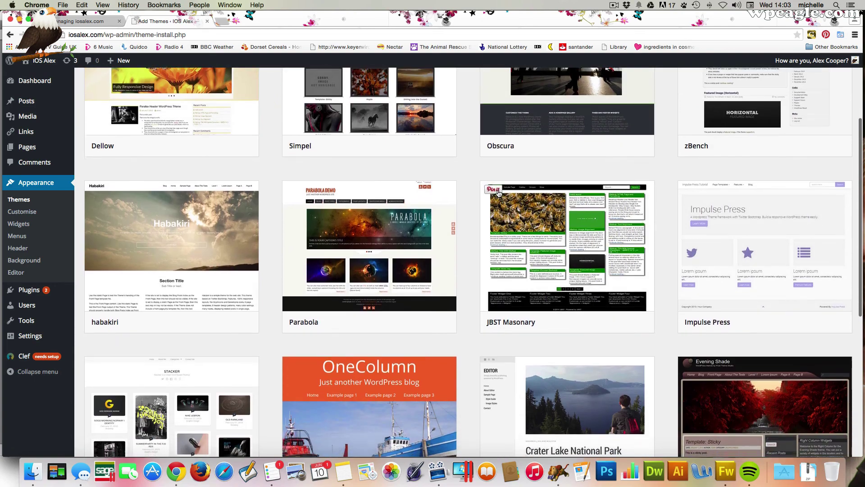
scroll(468, 204, down, 5)
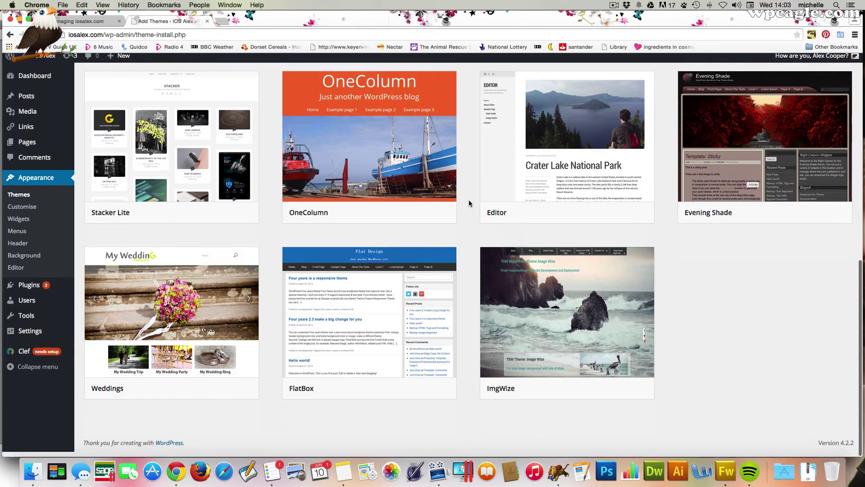
scroll(468, 203, up, 10)
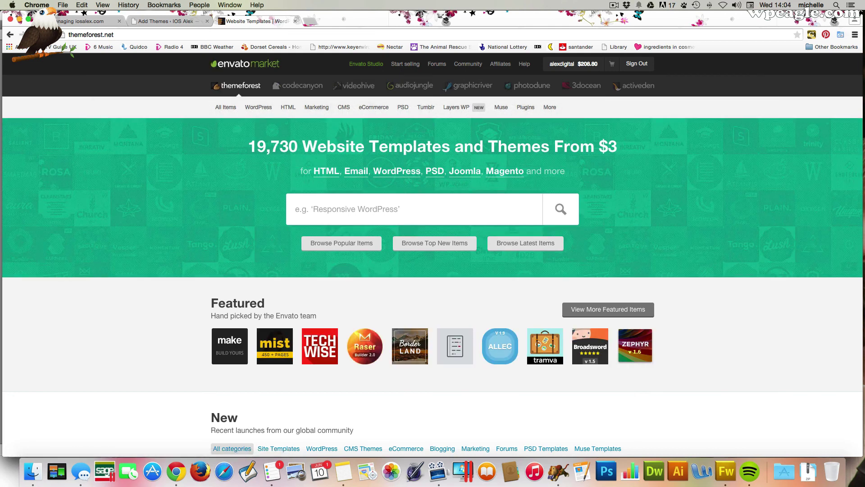
- Show ThemeForest's WordPress category listing and scroll through the 5,570 WordPress themes
click(266, 111)
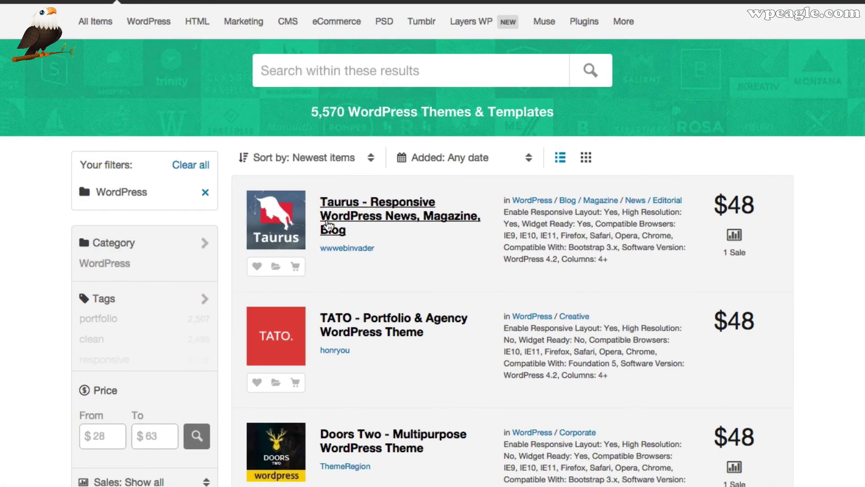
mouse_move(285, 335)
scroll(285, 336, down, 6)
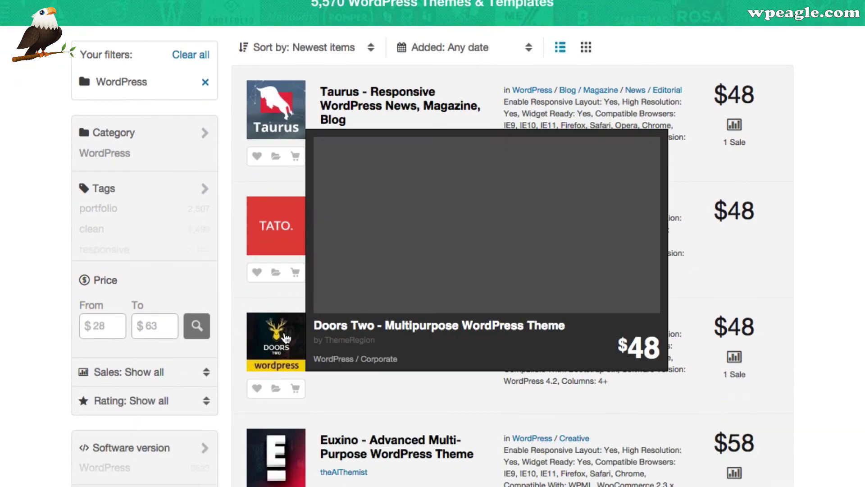